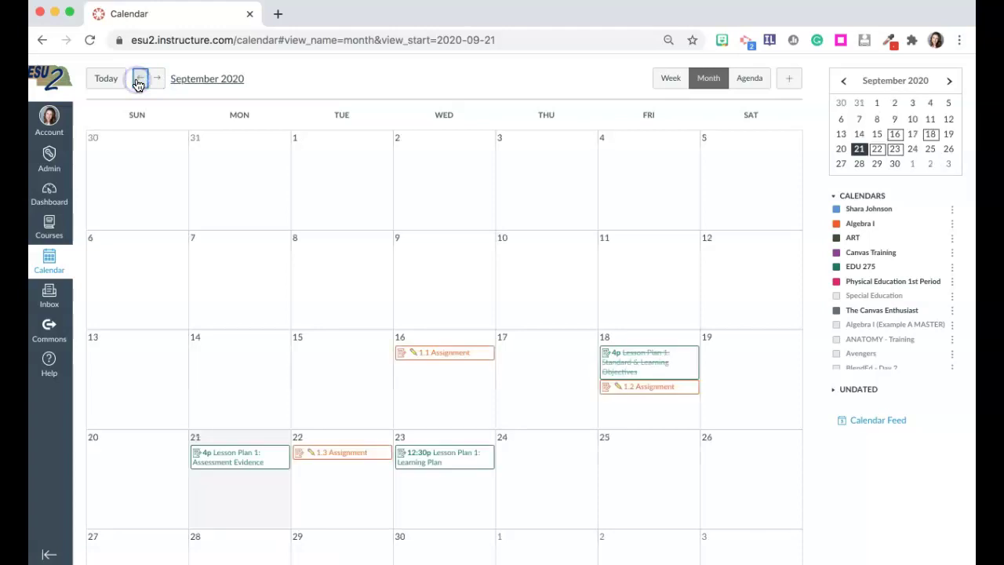
- Browse to the adjacent month and back, preview the week and agenda views, and return the calendar to month view
click(138, 80)
click(157, 80)
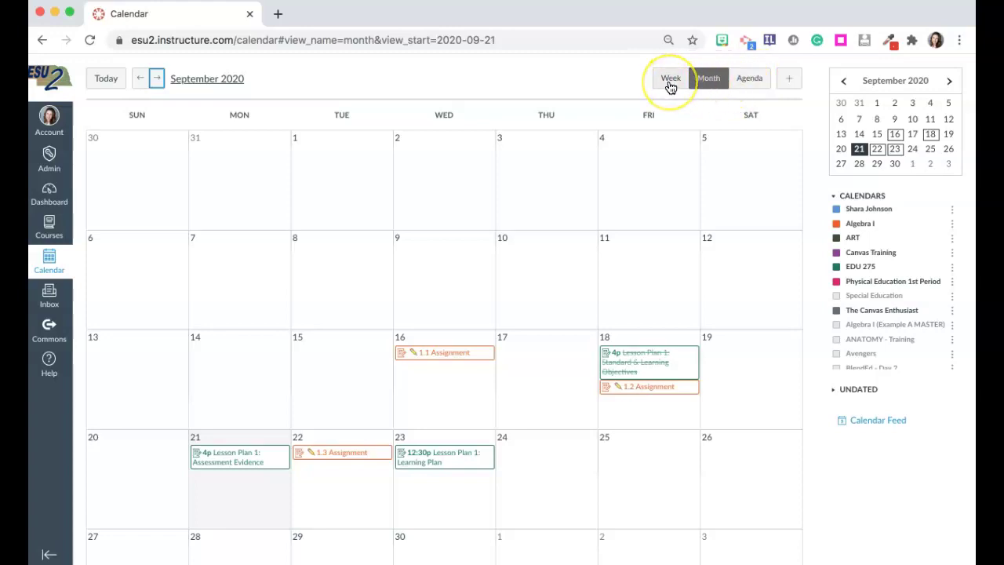
click(671, 78)
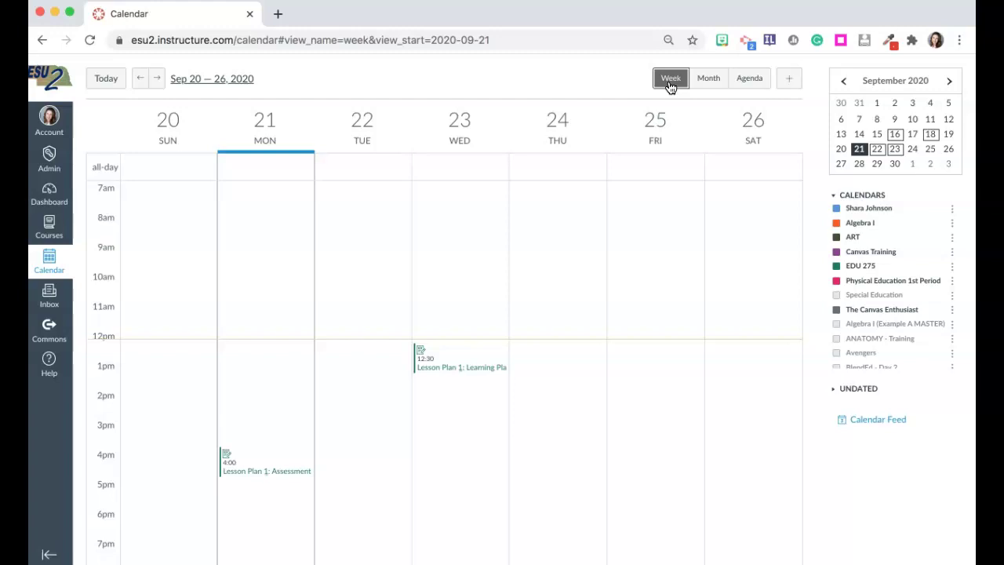
click(740, 80)
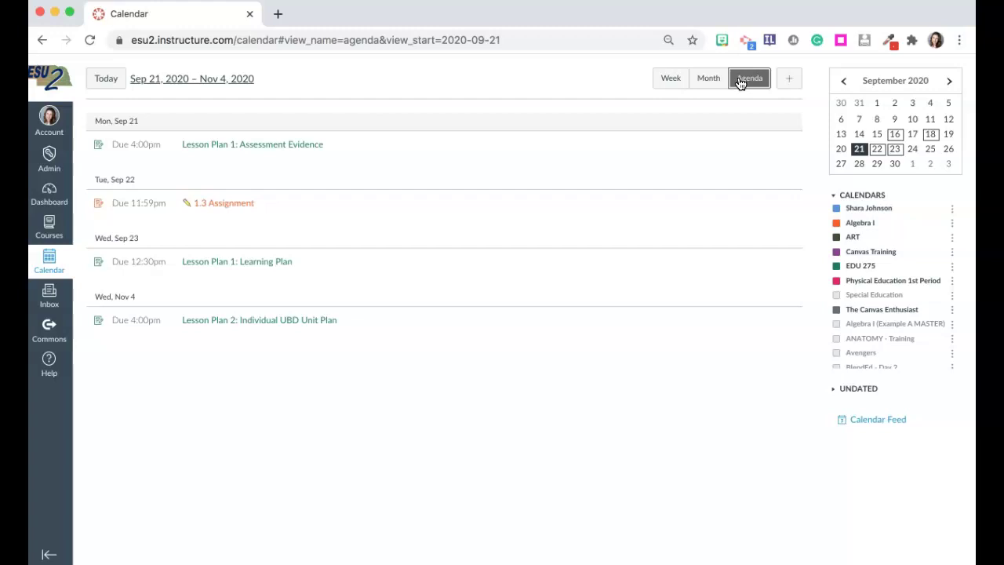
click(707, 80)
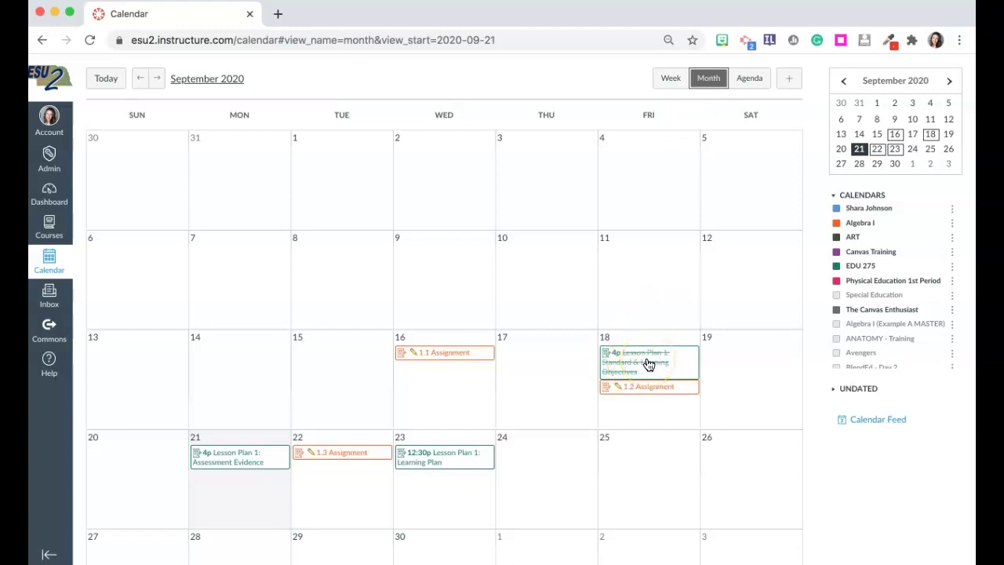
- Check the details of the Lesson Plan 1: Standard & Learning Objectives assignment on September 18
mouse_move(649, 365)
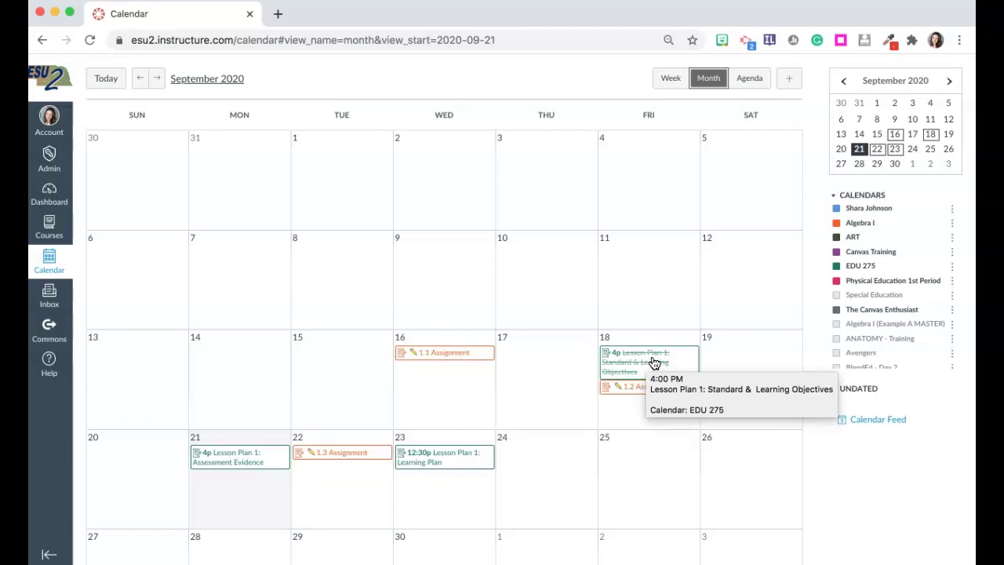
click(645, 361)
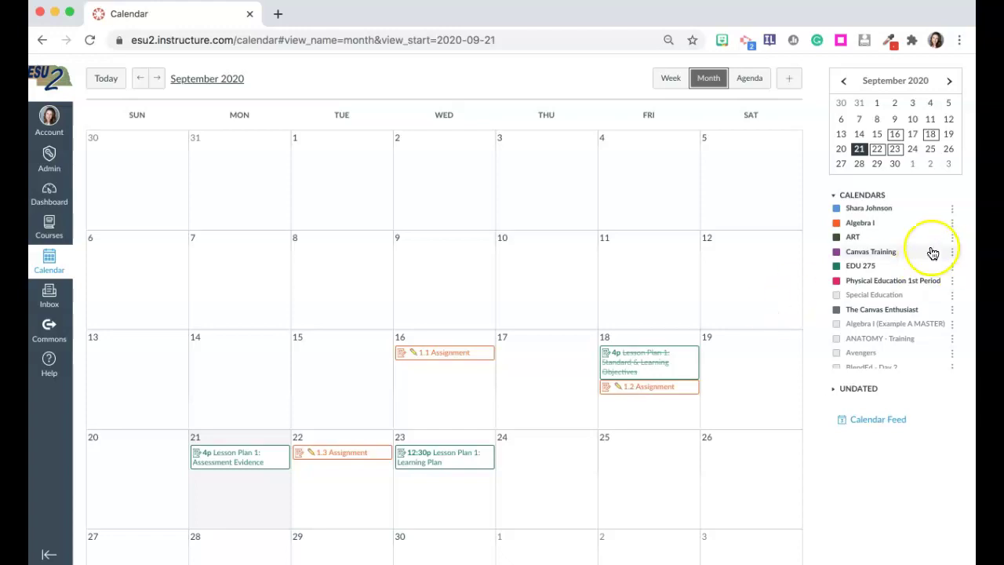
- Hide the calendars The Canvas Enthusiast, Physical Education 1st Period, EDU 275, Canvas Training, ART and Algebra I
scroll(910, 244, up, 5)
scroll(913, 246, down, 1)
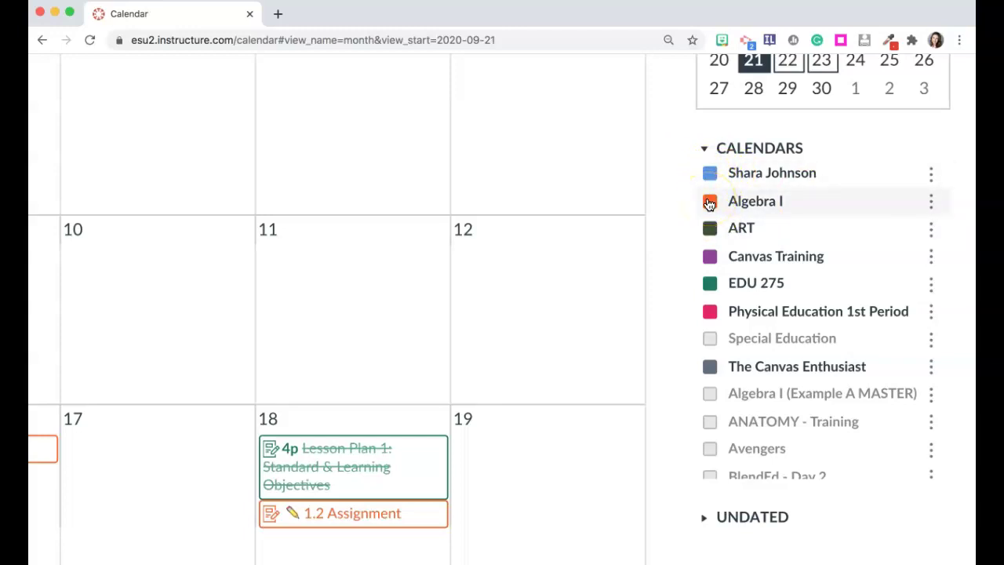
click(711, 368)
click(710, 312)
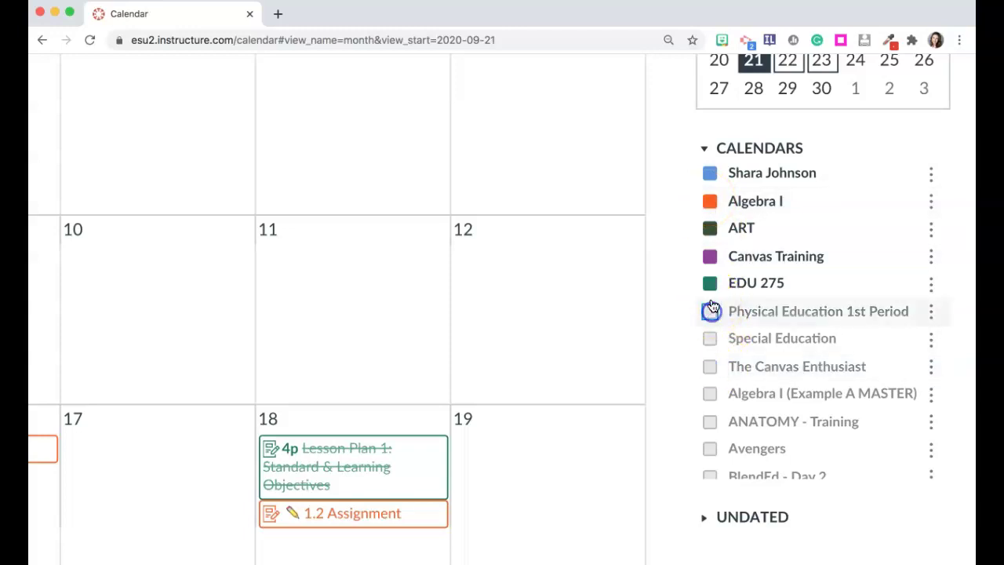
click(710, 283)
click(710, 257)
click(710, 228)
click(711, 201)
- Show the Algebra I, ART, Canvas Training, EDU 275 and Physical Education 1st Period calendars again
click(711, 204)
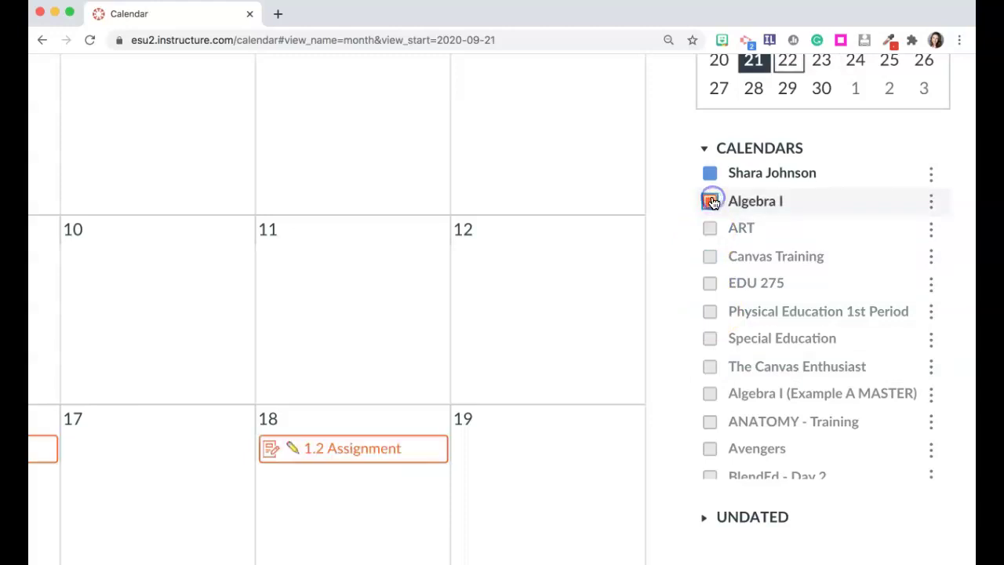
click(710, 228)
click(710, 256)
click(710, 285)
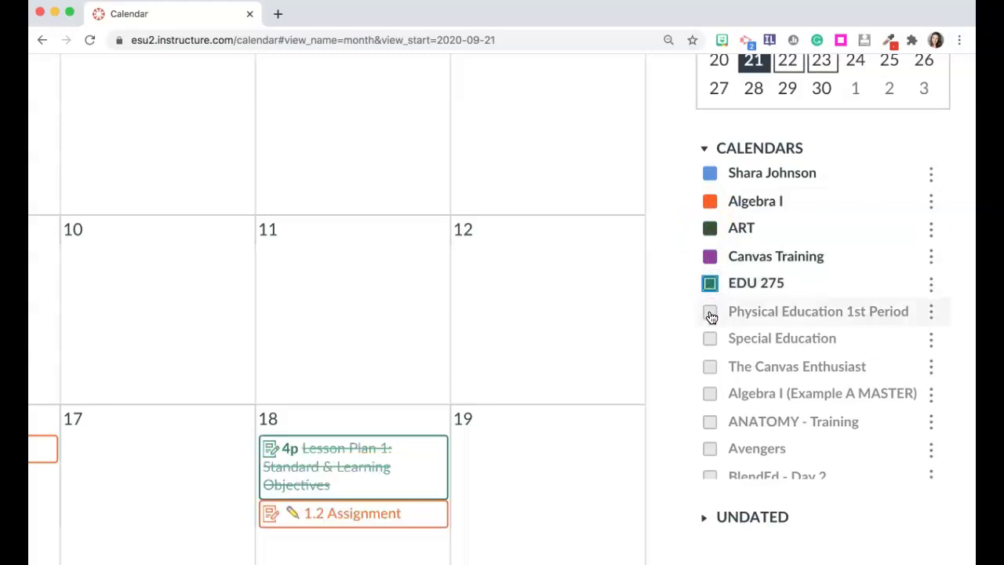
click(710, 314)
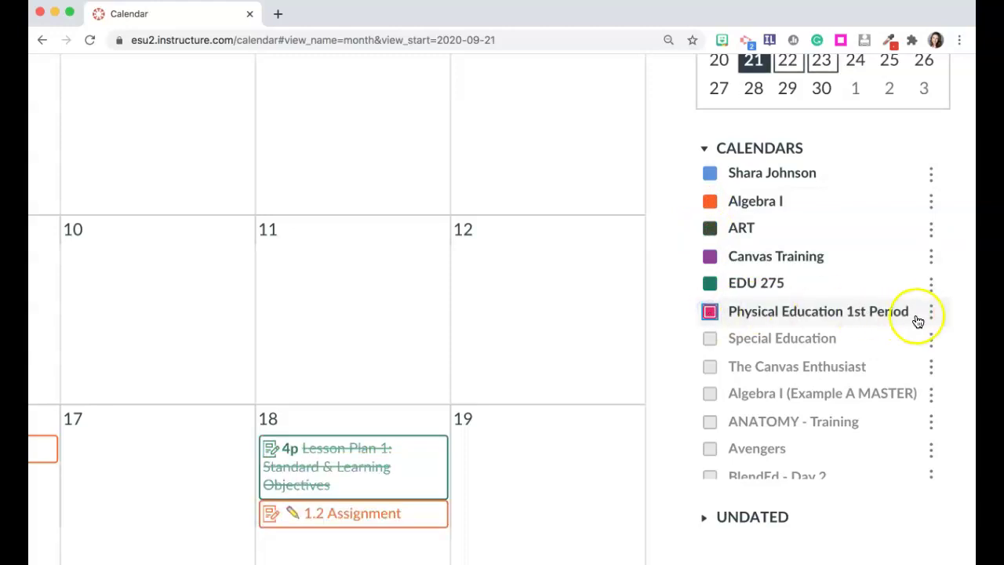
- Look at the course color options for the EDU 275 calendar and close them without changing the color
click(931, 283)
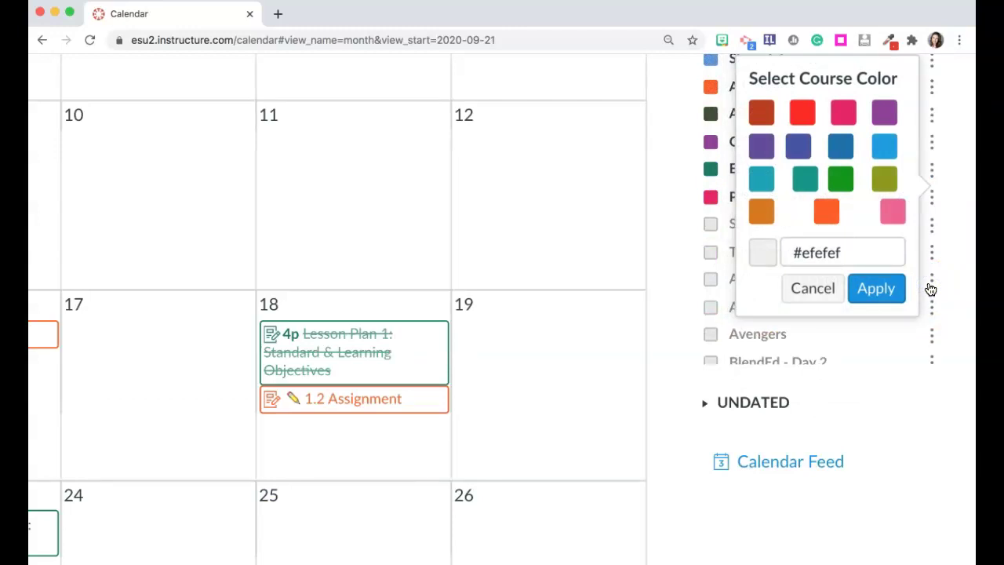
click(931, 286)
click(801, 250)
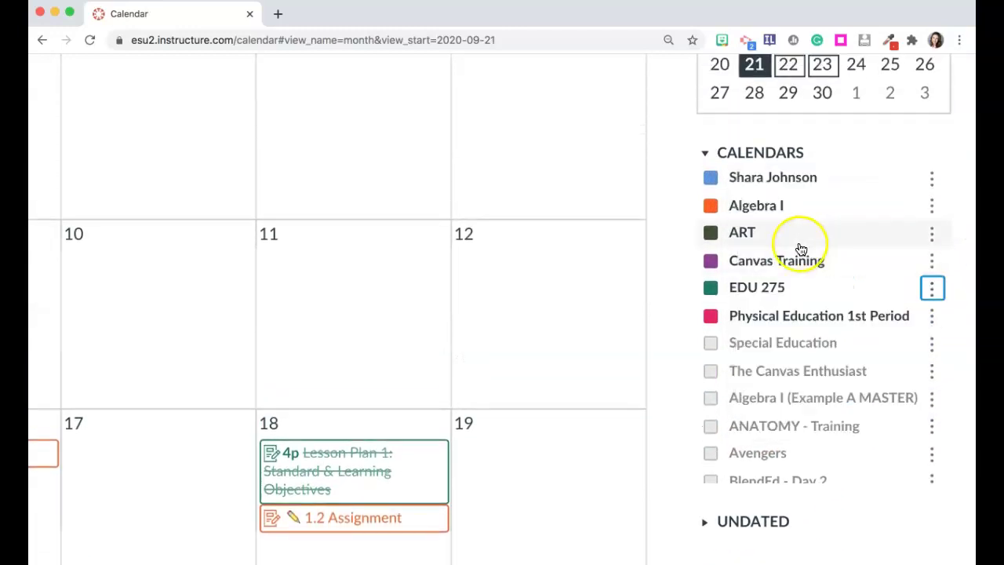
- Hide the Canvas Training and Physical Education 1st Period calendars
scroll(549, 232, down, 3)
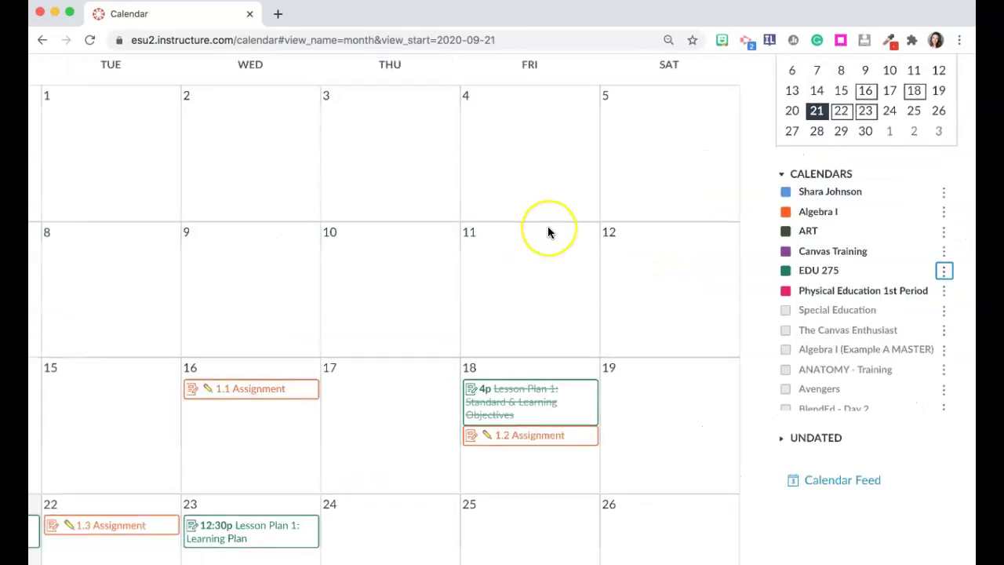
scroll(548, 225, down, 5)
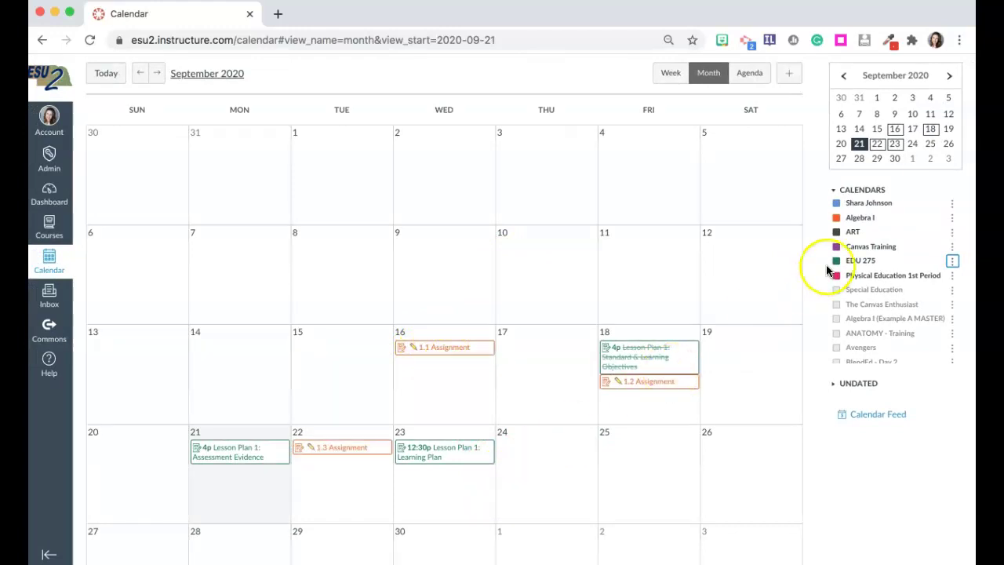
click(837, 247)
click(836, 276)
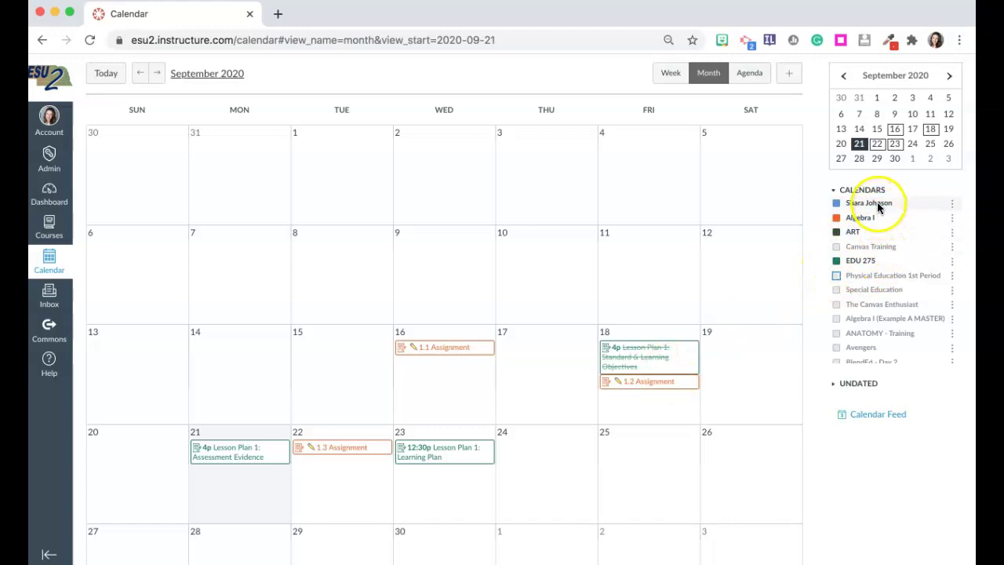
- Reschedule the Lesson Plan 1: Learning Plan assignment to Friday, September 25
scroll(879, 208, up, 2)
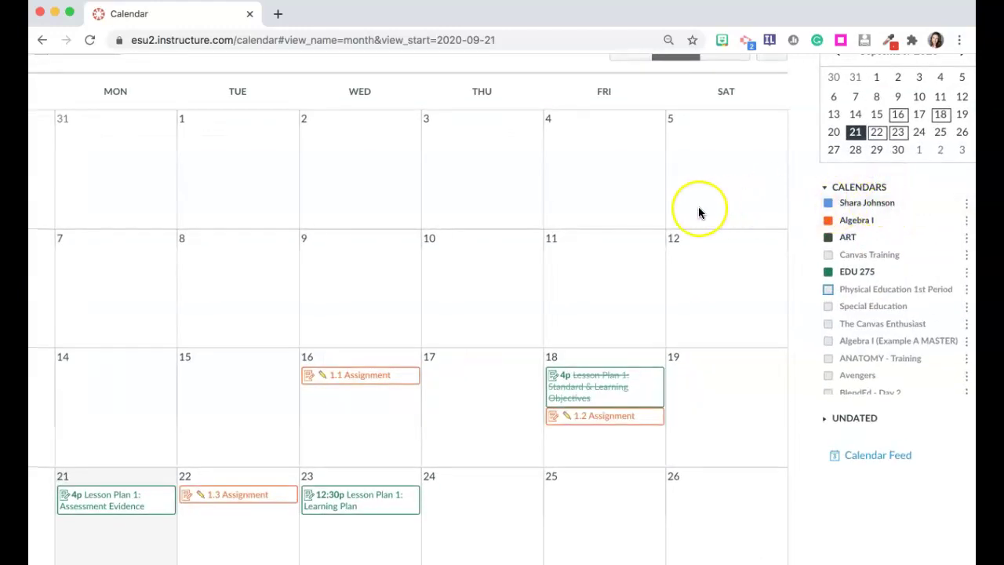
scroll(700, 211, down, 2)
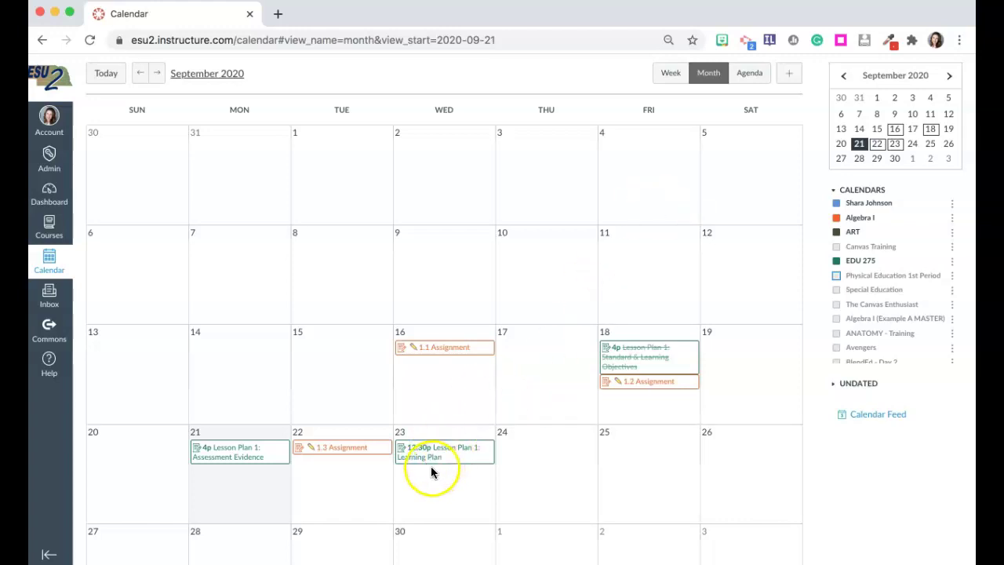
drag(431, 455, 629, 453)
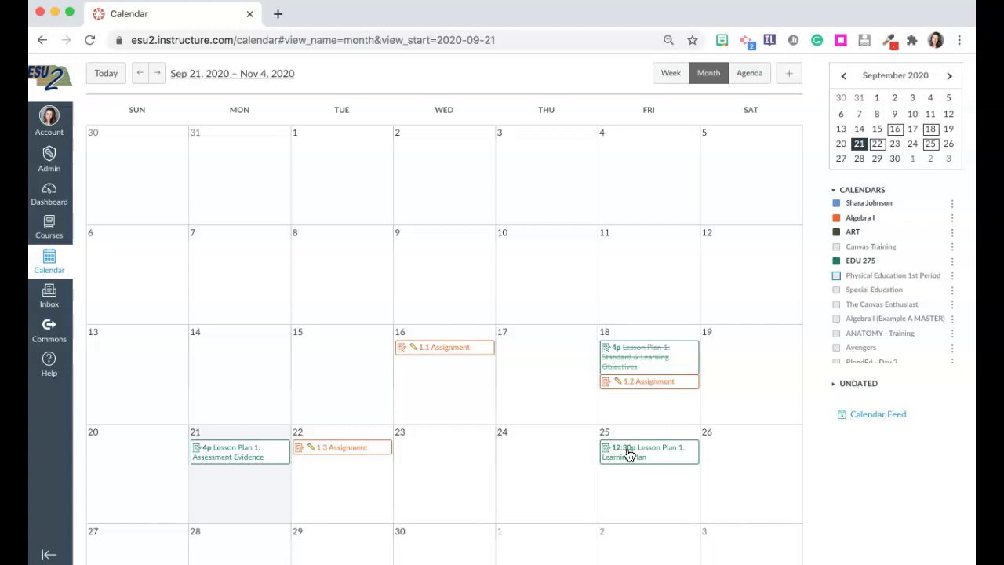
click(527, 455)
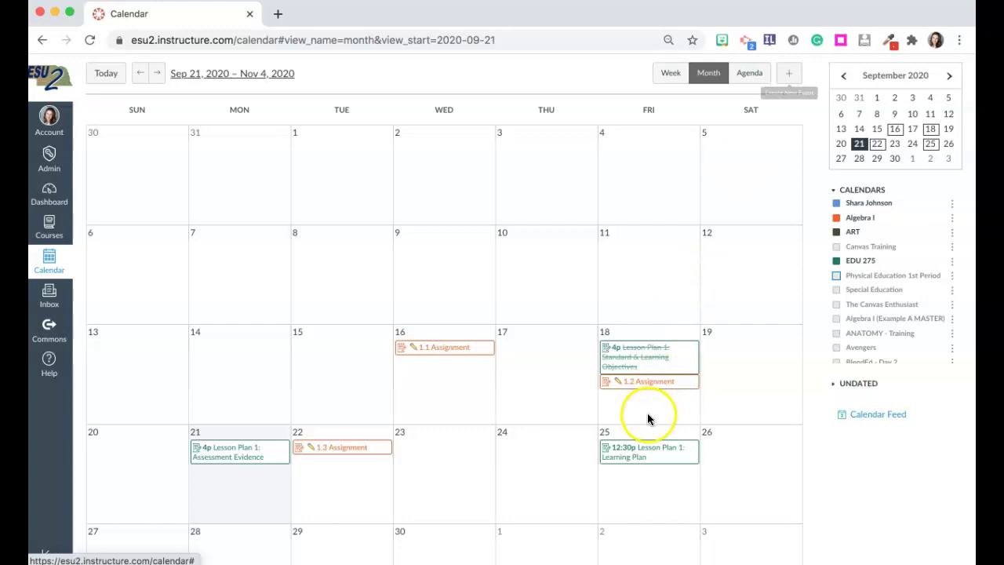
- Start a new calendar event on September 24, 2020 and title it "MAP Testing Window!"
click(555, 458)
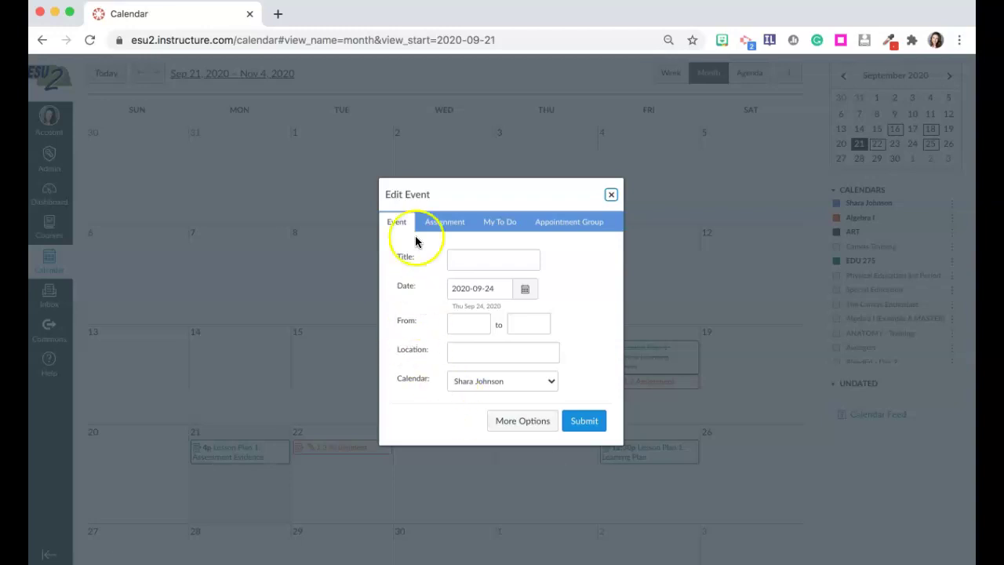
scroll(411, 232, up, 5)
scroll(567, 250, right, 3)
scroll(564, 256, down, 1)
click(502, 247)
text(MAP Tes)
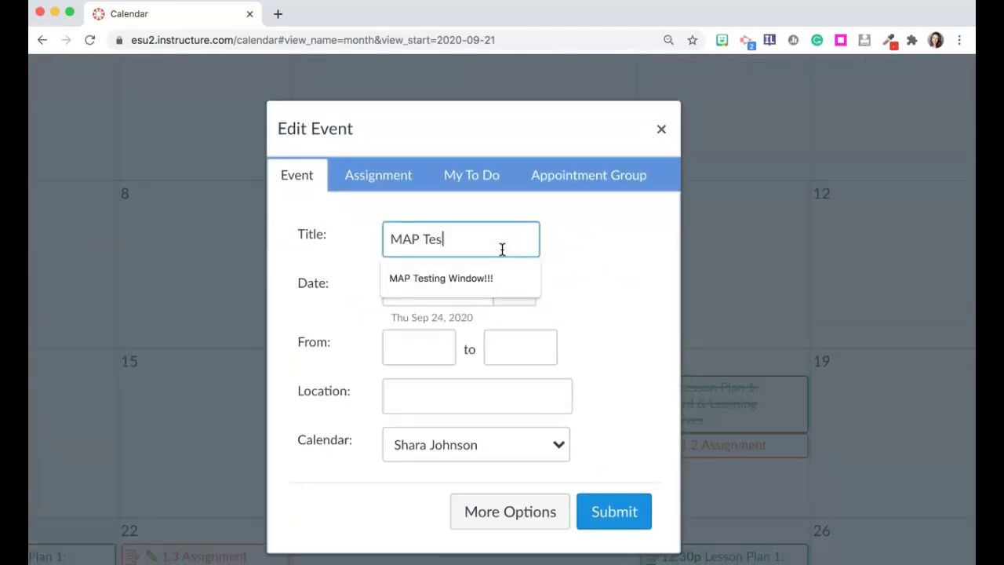
text(ting Window!)
click(584, 280)
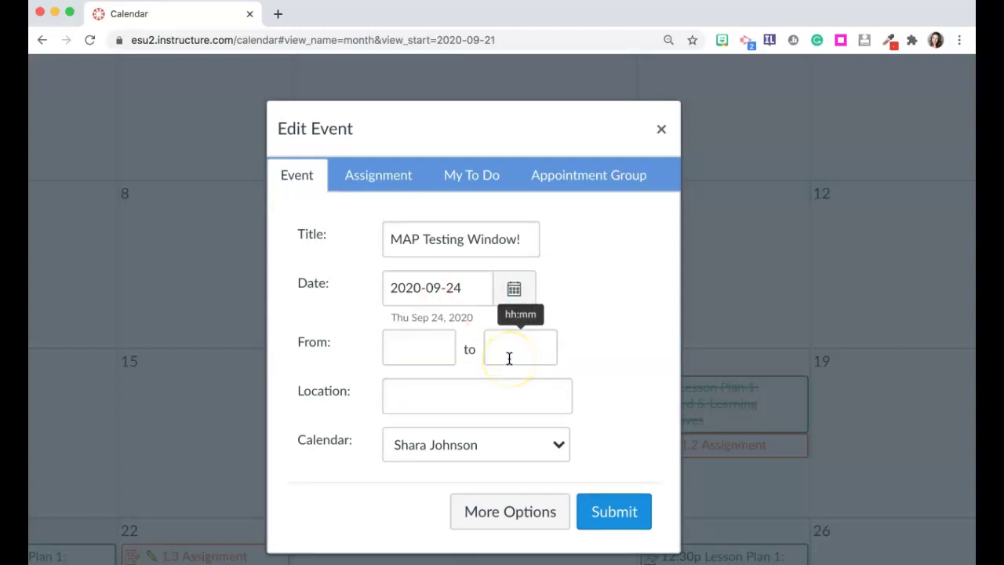
- Set the event's location to Room 104 and assign it to the Algebra I calendar
click(477, 402)
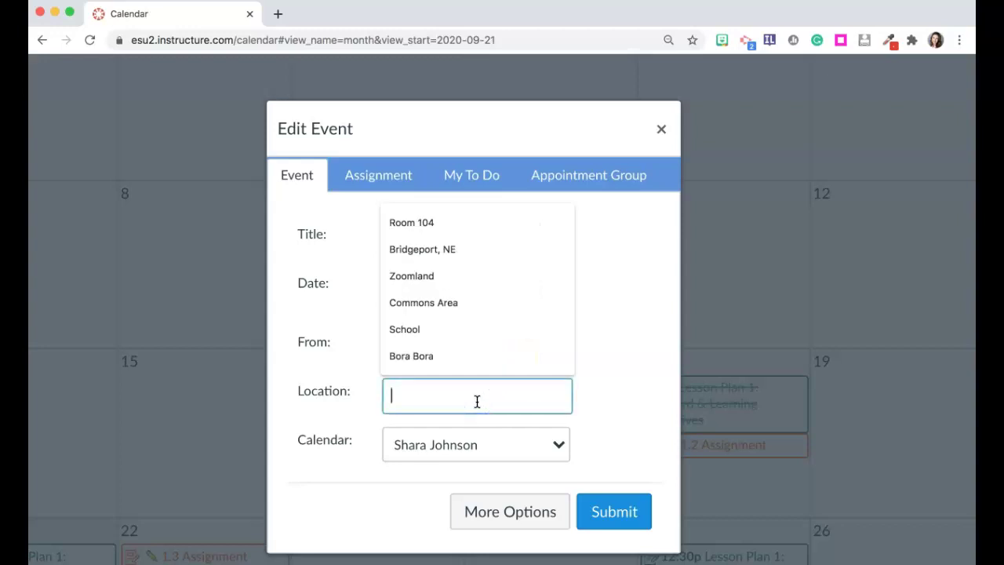
text(Room 104)
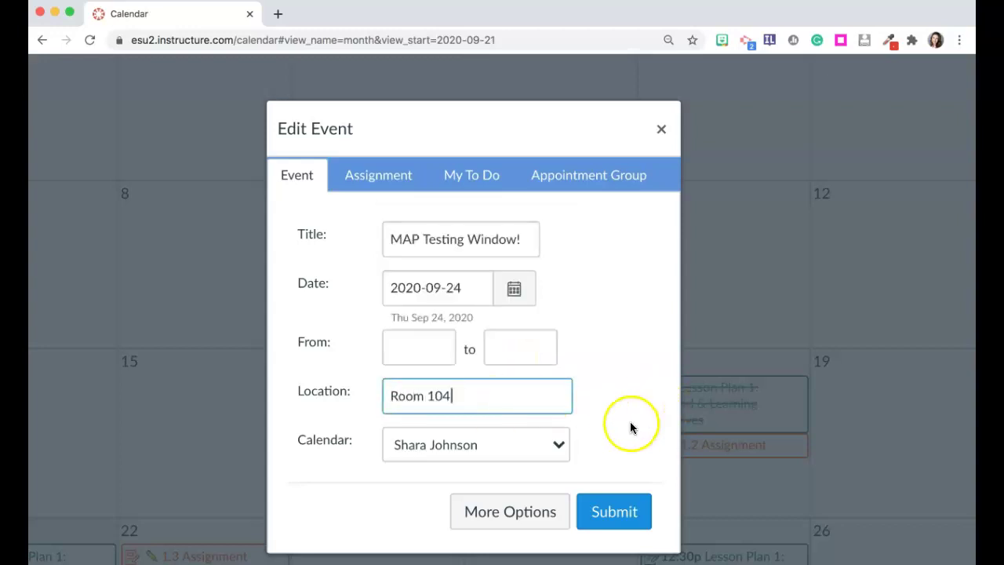
click(547, 445)
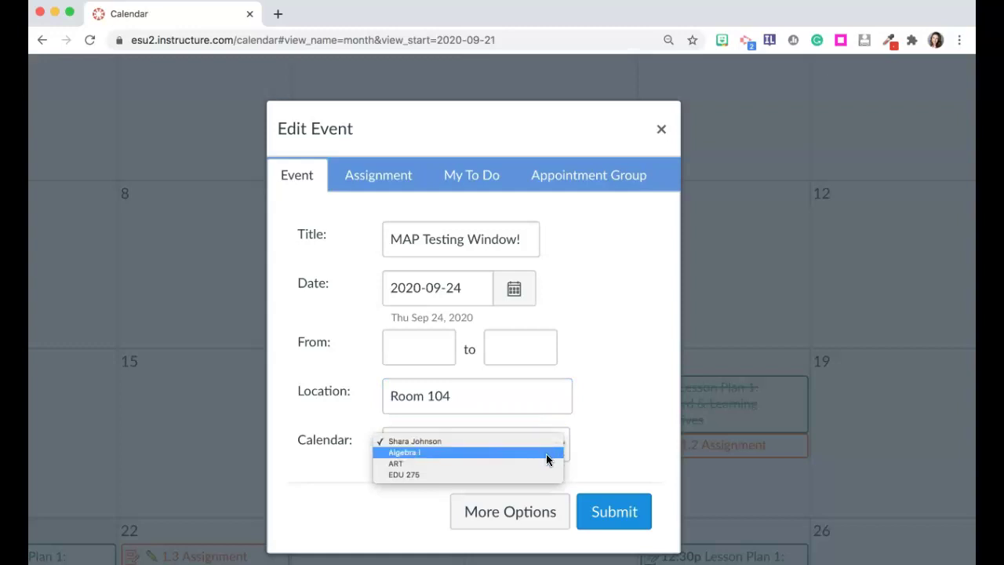
click(549, 457)
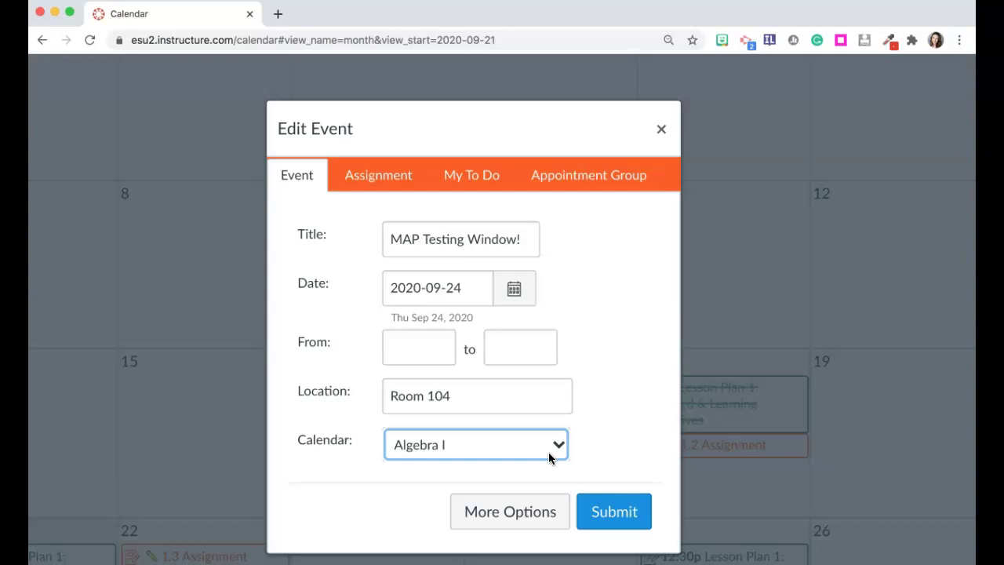
- Review the fields offered for creating an assignment, a personal to-do and an appointment group
click(371, 172)
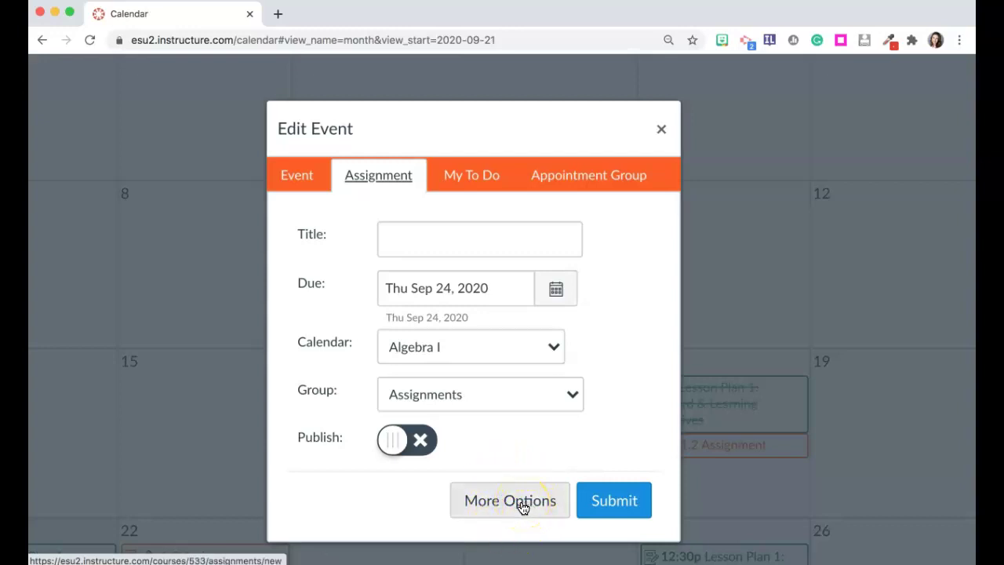
click(470, 192)
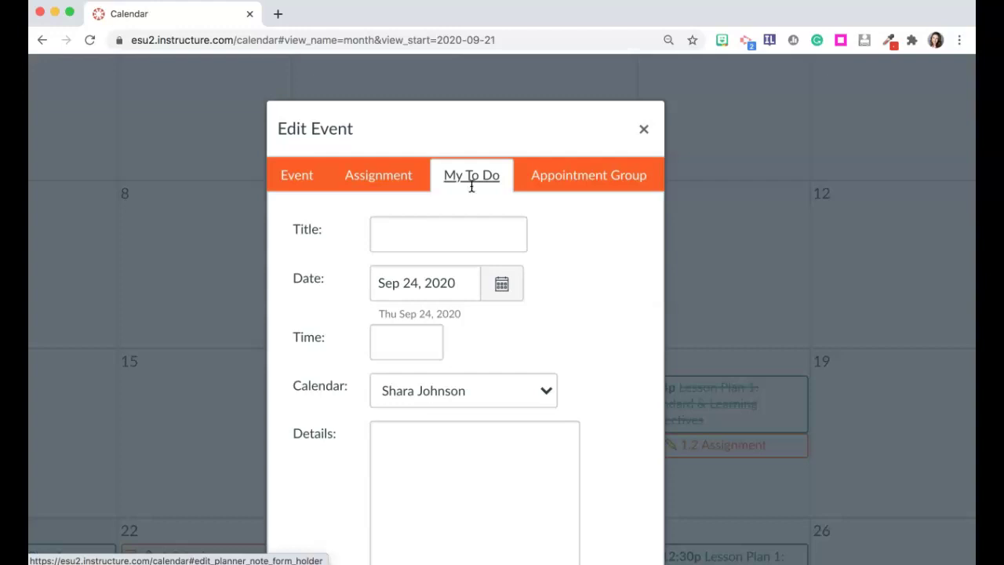
click(546, 184)
scroll(552, 188, down, 1)
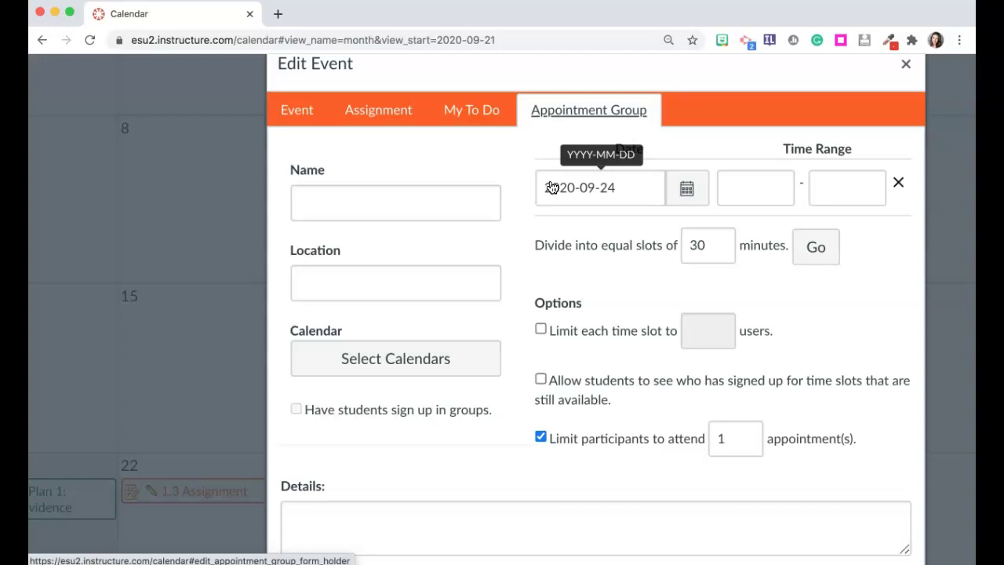
- Return to the MAP Testing Window! event details and submit the event to the calendar
click(311, 113)
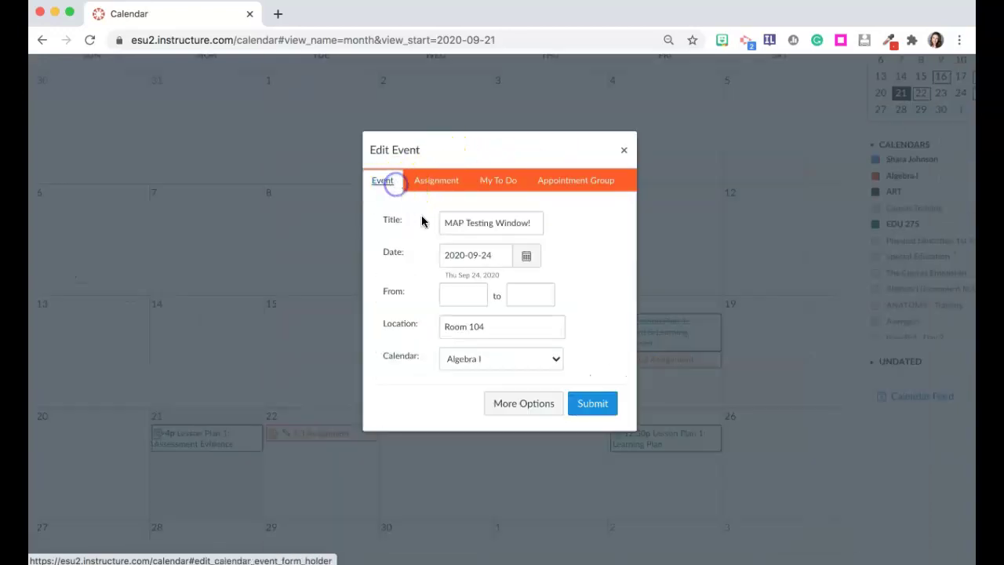
click(590, 408)
click(565, 432)
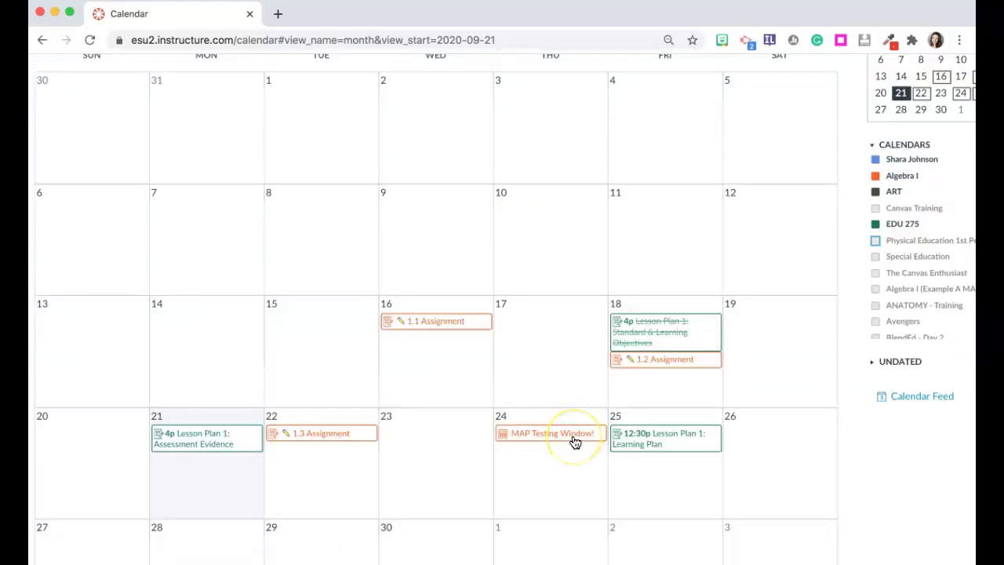
- Extend the MAP Testing Window! event from September 24 through September 25
scroll(596, 440, down, 2)
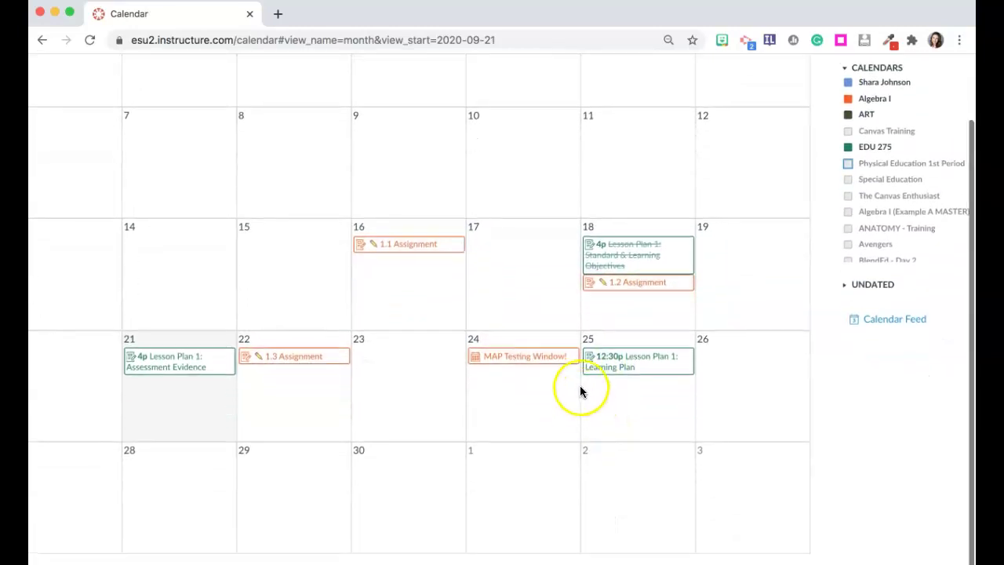
scroll(572, 358, up, 5)
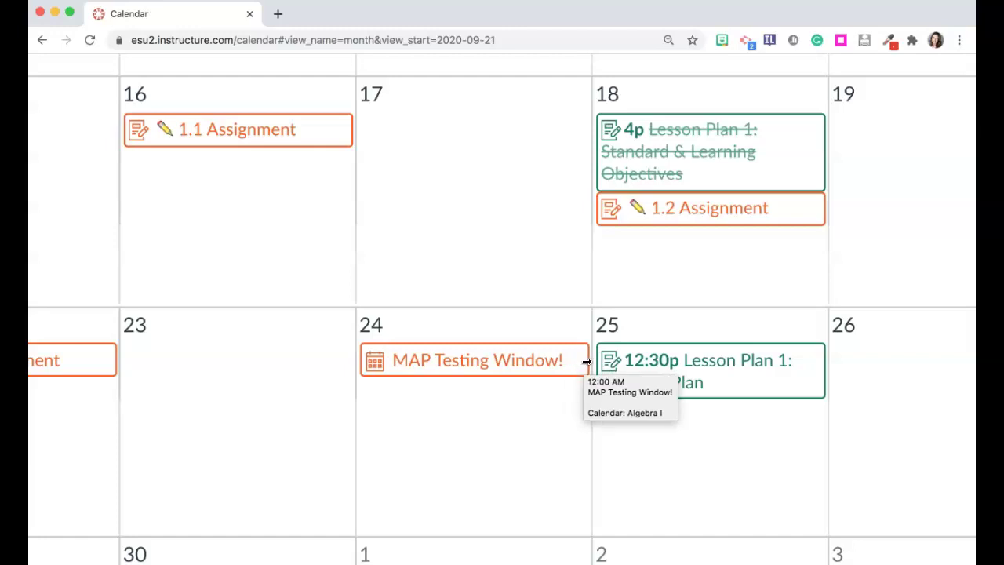
drag(585, 361, 691, 353)
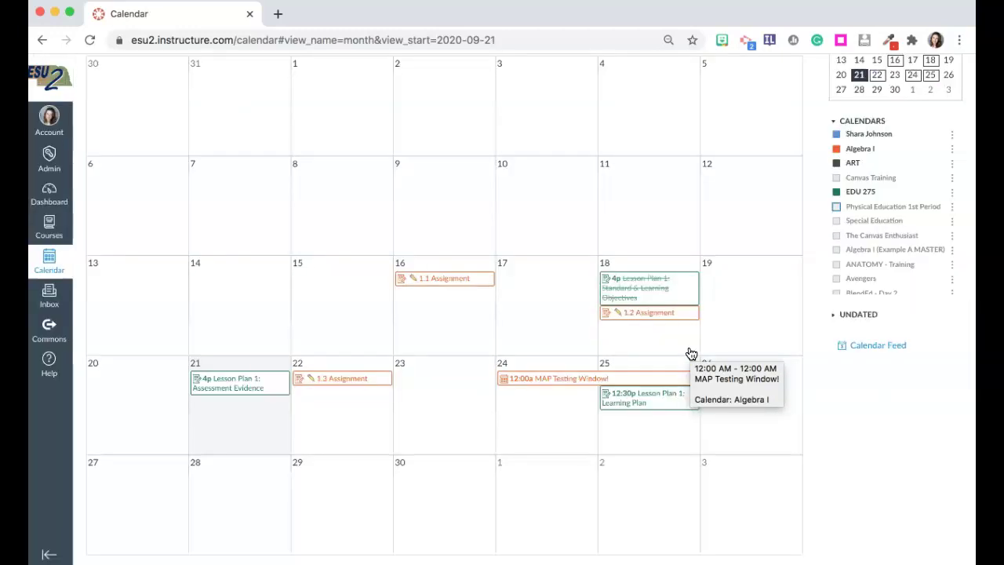
- Move the MAP Testing Window! event to September 28 through 29
drag(603, 380, 323, 503)
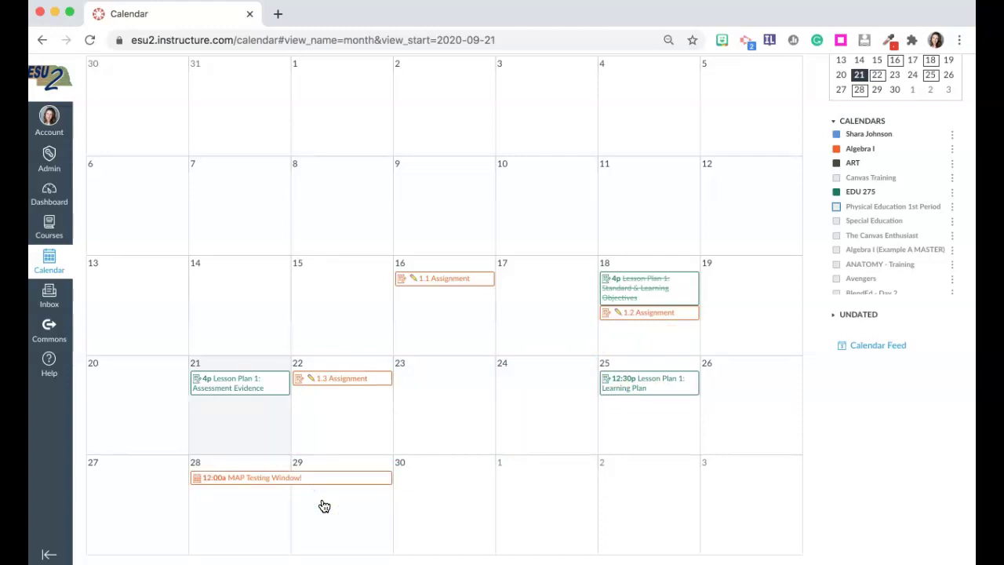
scroll(632, 308, up, 5)
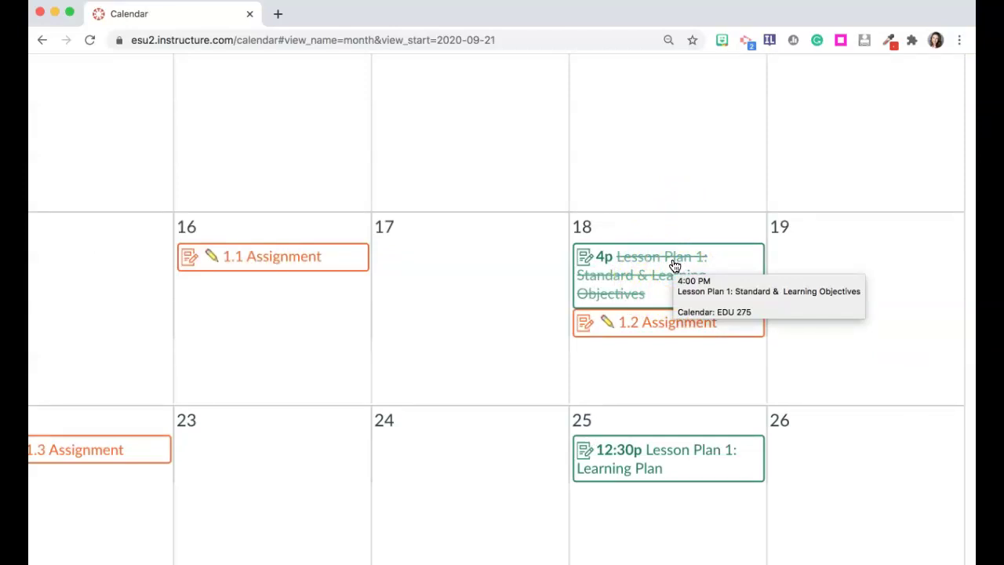
ctrl+scroll(675, 265, down, 5)
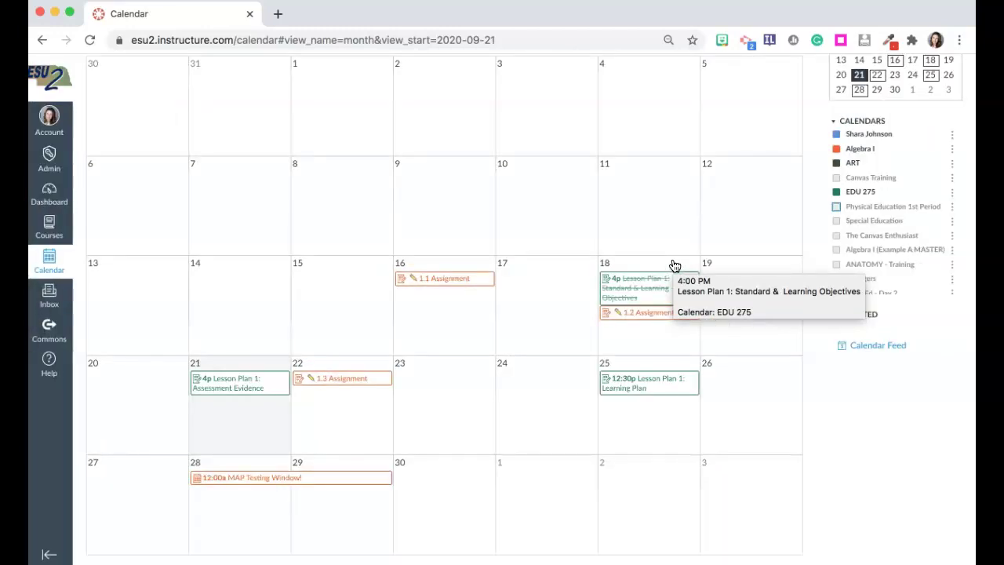
- Expand the list of undated items and schedule the Solving Equations Quiz on October 1
scroll(675, 265, up, 1)
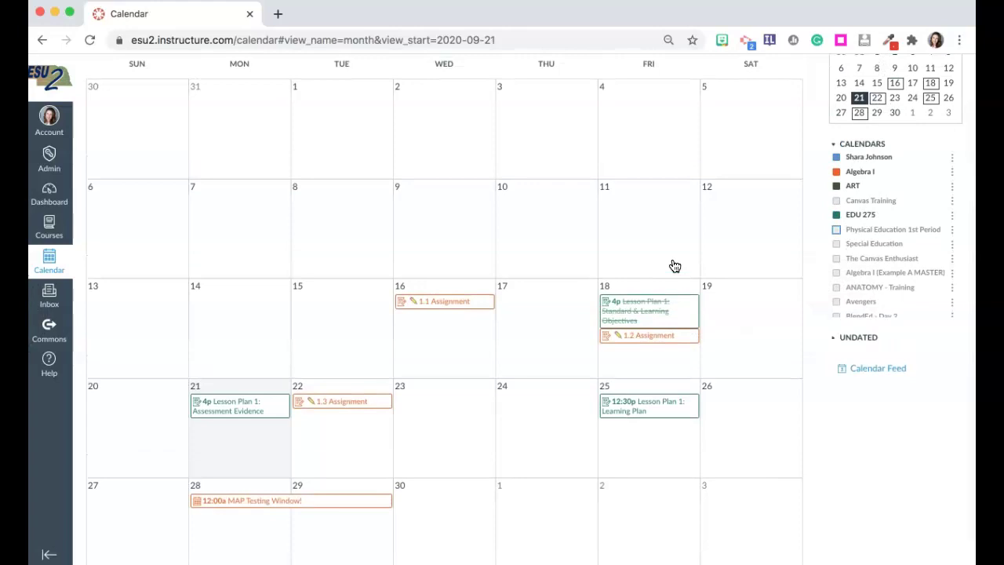
scroll(675, 266, up, 2)
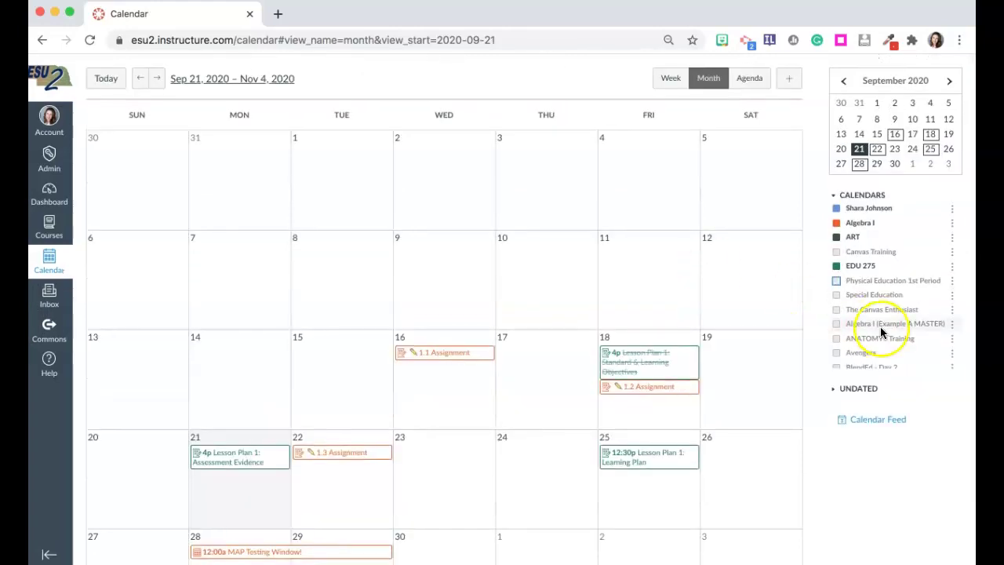
click(835, 390)
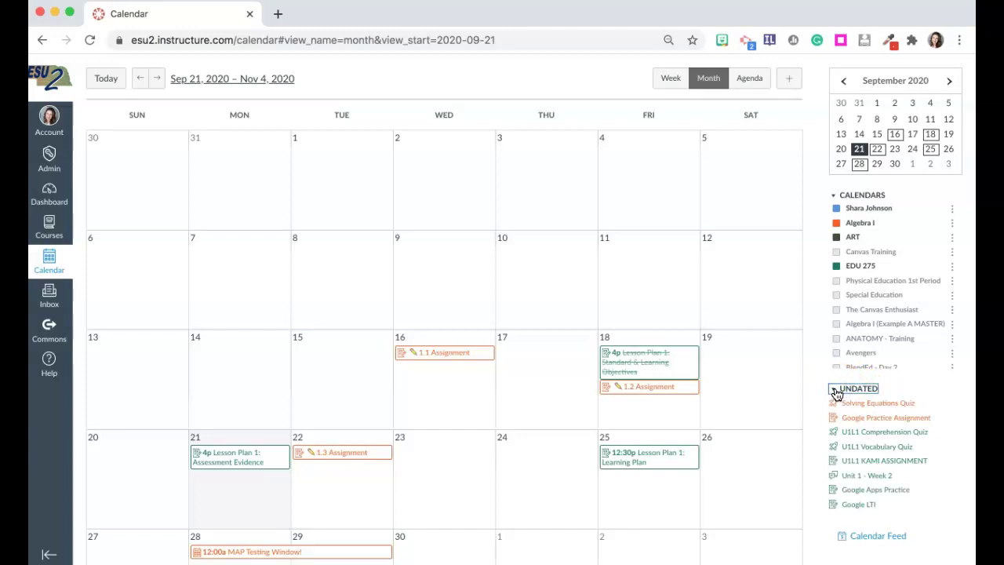
scroll(836, 392, down, 2)
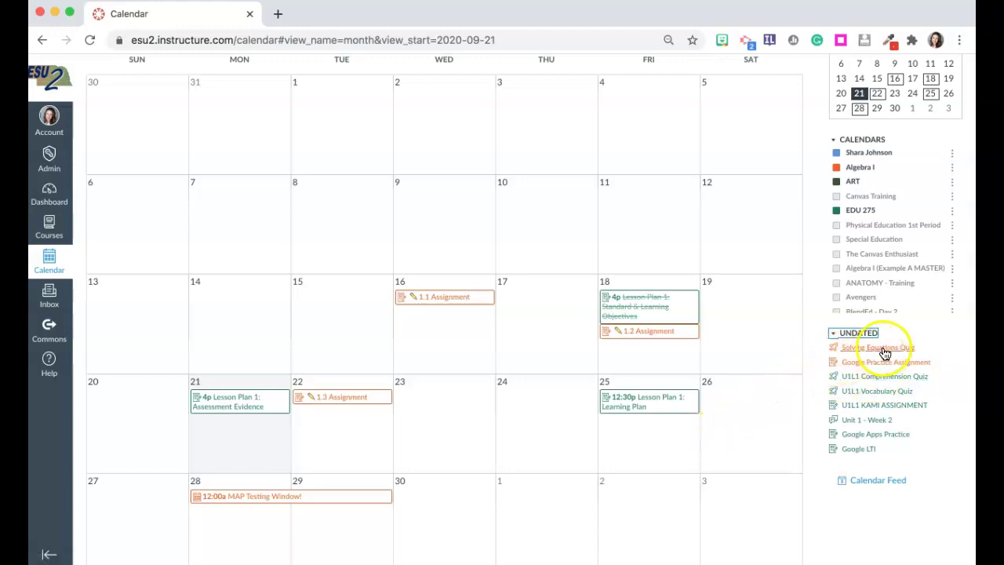
drag(886, 353, 551, 505)
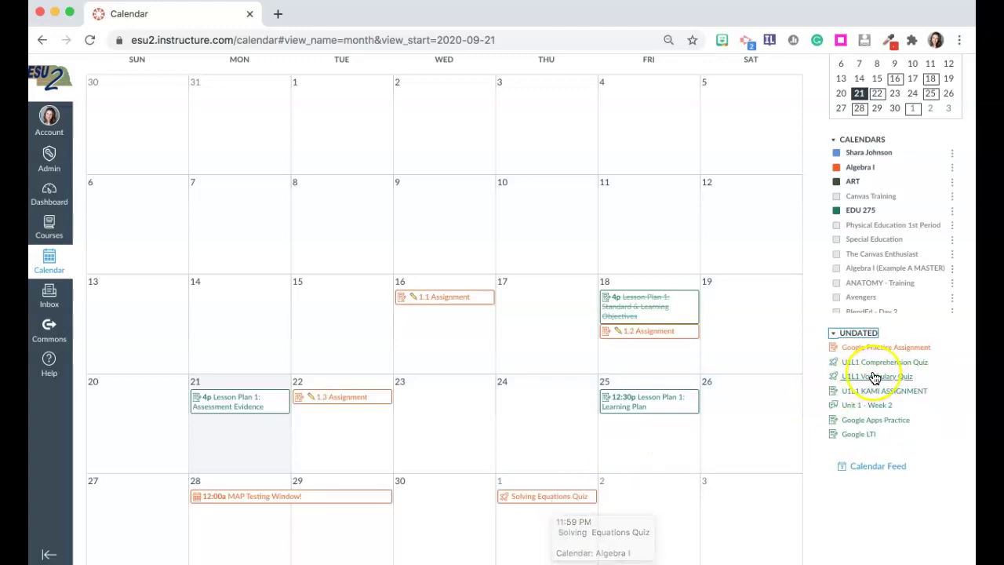
- View the calendar feed link for use in other calendar apps and close it
click(871, 468)
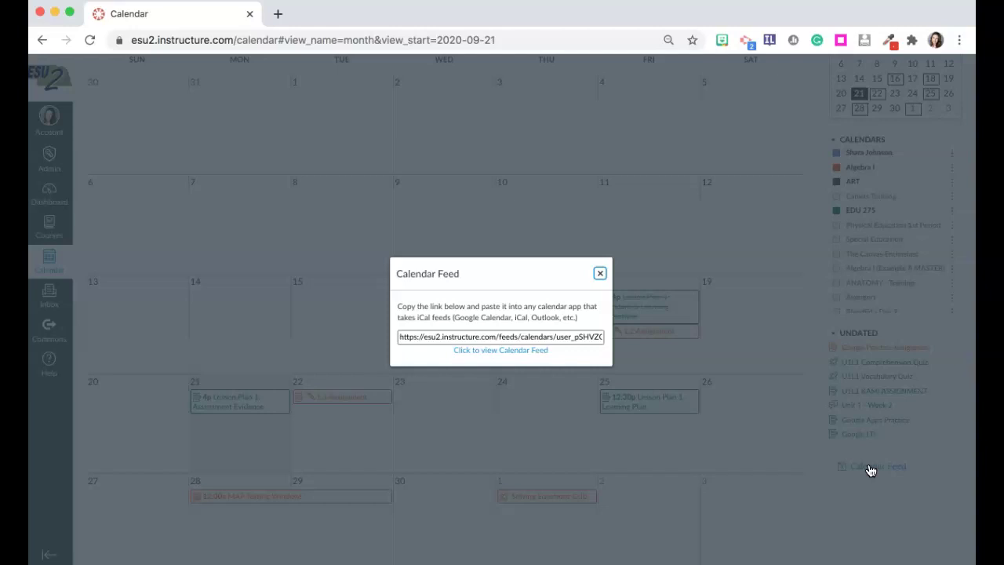
click(602, 274)
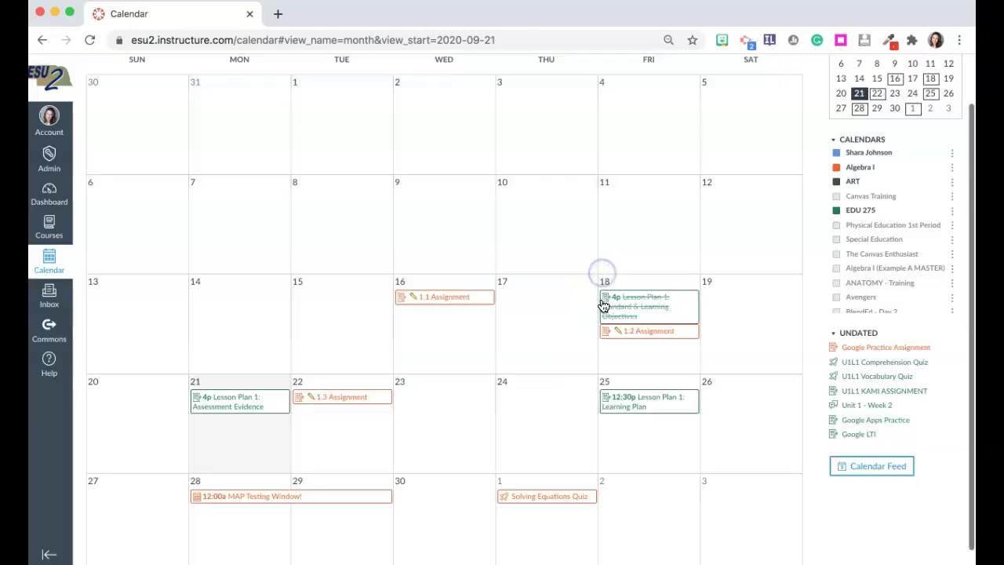
- Compare the item-type icons of the Solving Equations Quiz, the MAP Testing Window! event and the assignments in the month grid
scroll(540, 404, up, 5)
scroll(540, 410, down, 1)
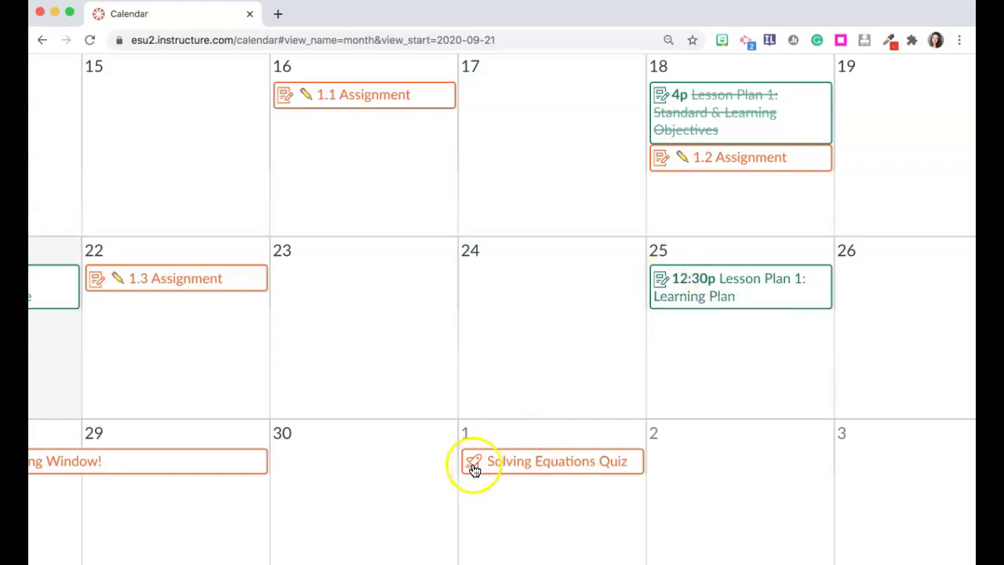
key(super+minus)
key(super+minus)
key(super+minus)
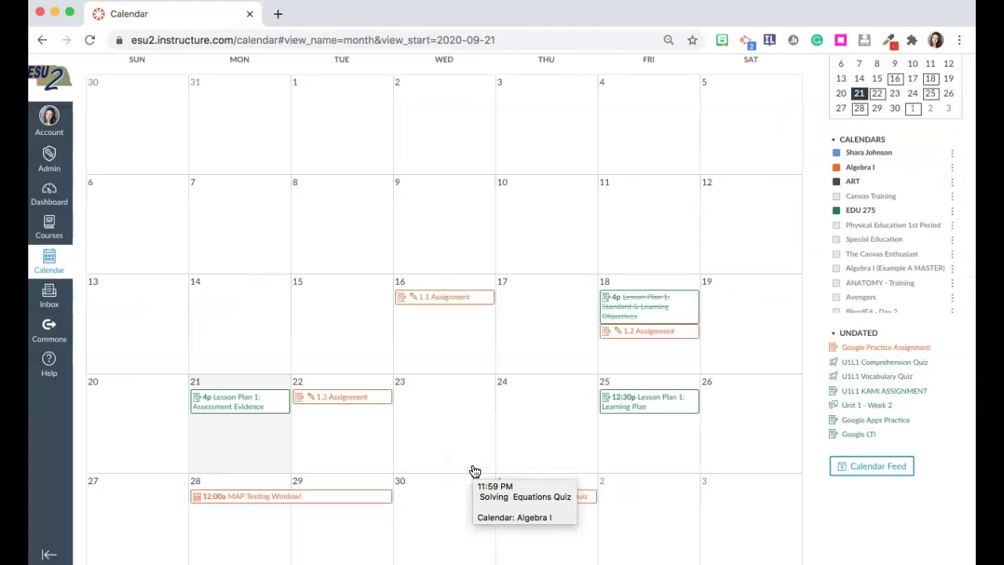
scroll(475, 471, down, 1)
click(198, 482)
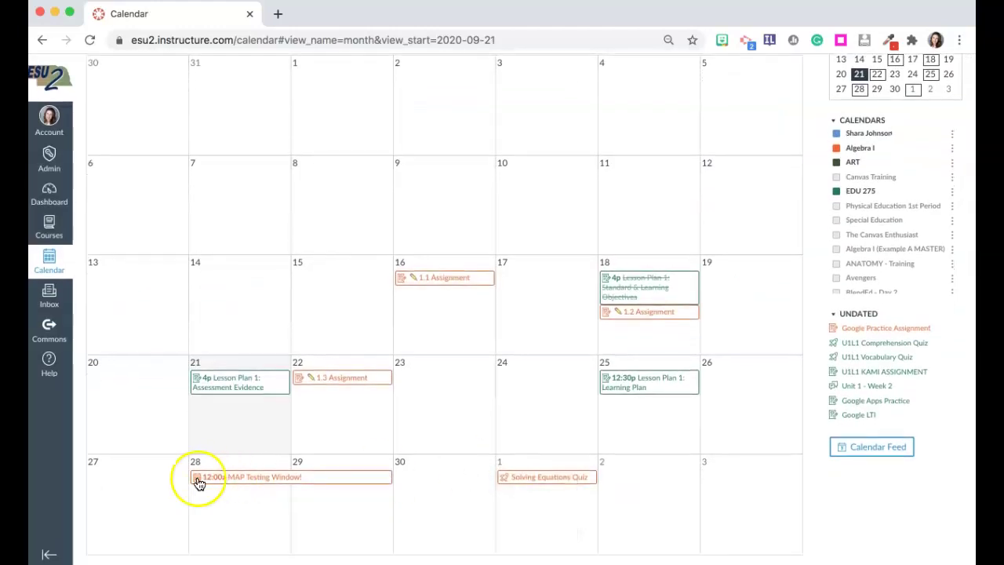
scroll(186, 483, up, 5)
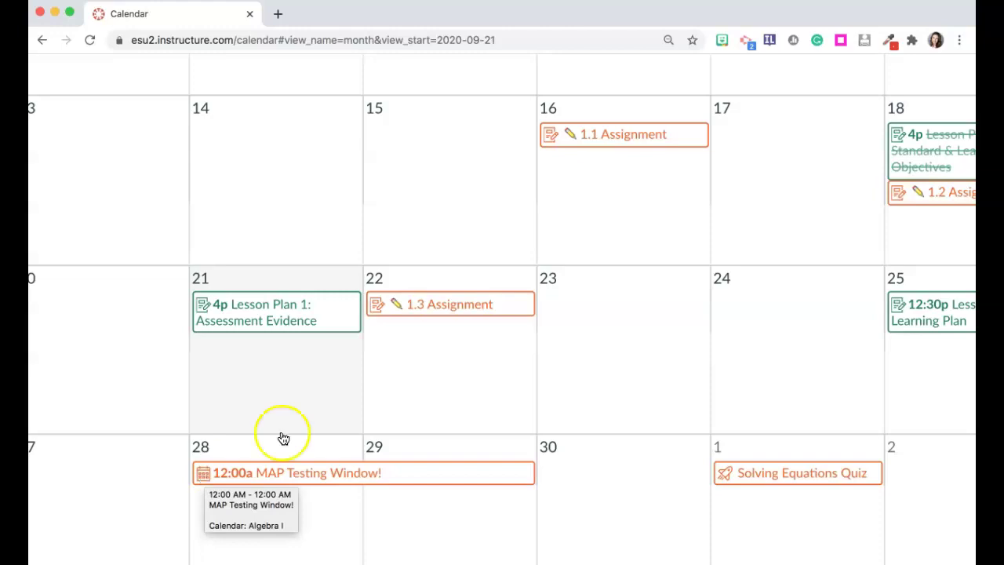
scroll(394, 405, down, 5)
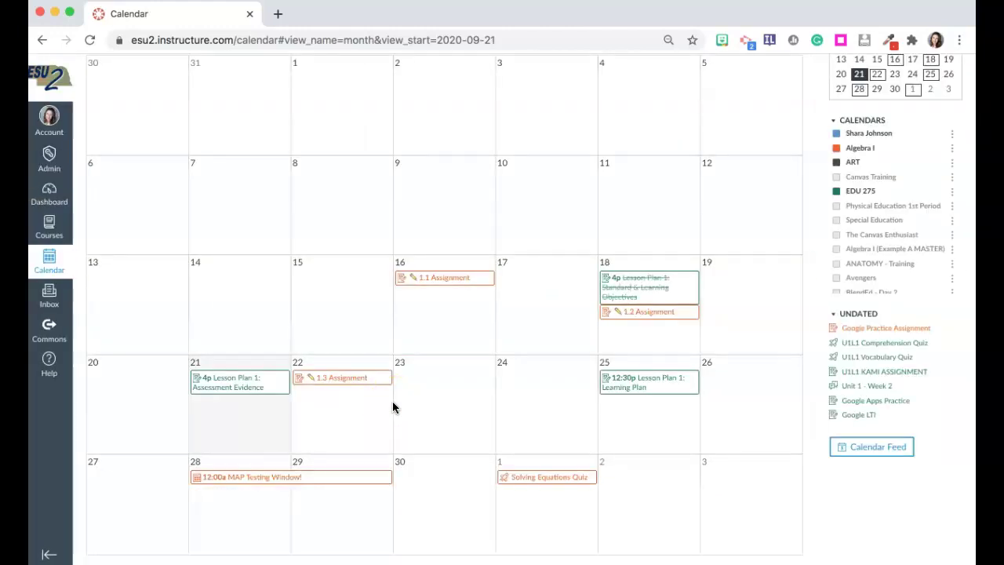
scroll(384, 405, up, 2)
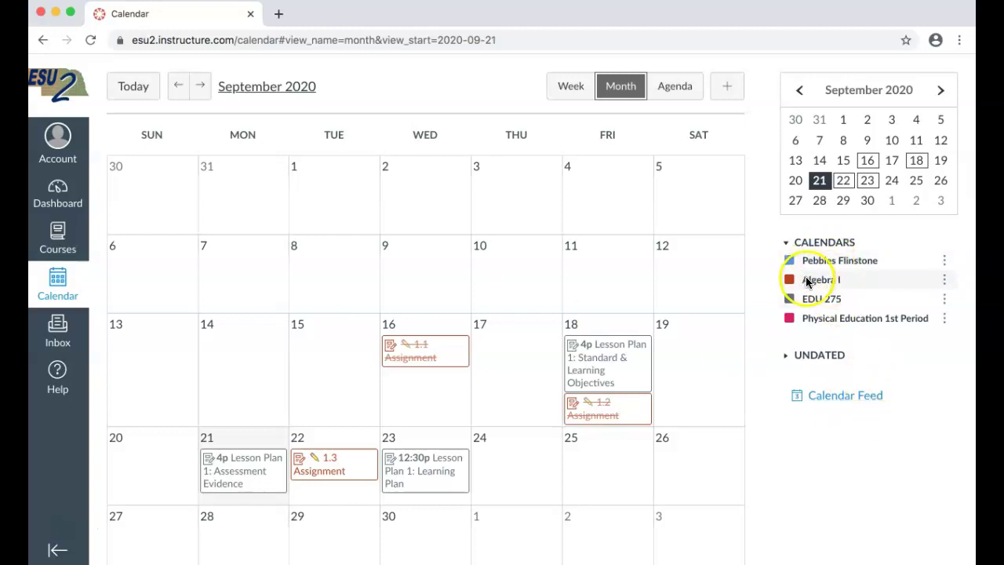
- In the student's calendar, hide the Algebra I, EDU 275 and Physical Education 1st Period calendars and show all three again
scroll(859, 262, up, 5)
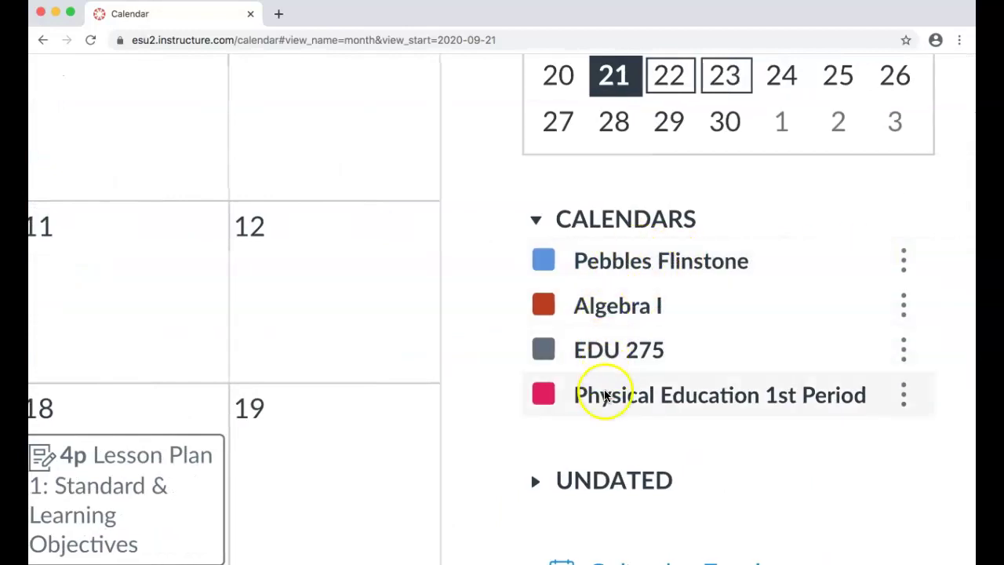
click(545, 311)
click(543, 350)
click(544, 396)
click(544, 397)
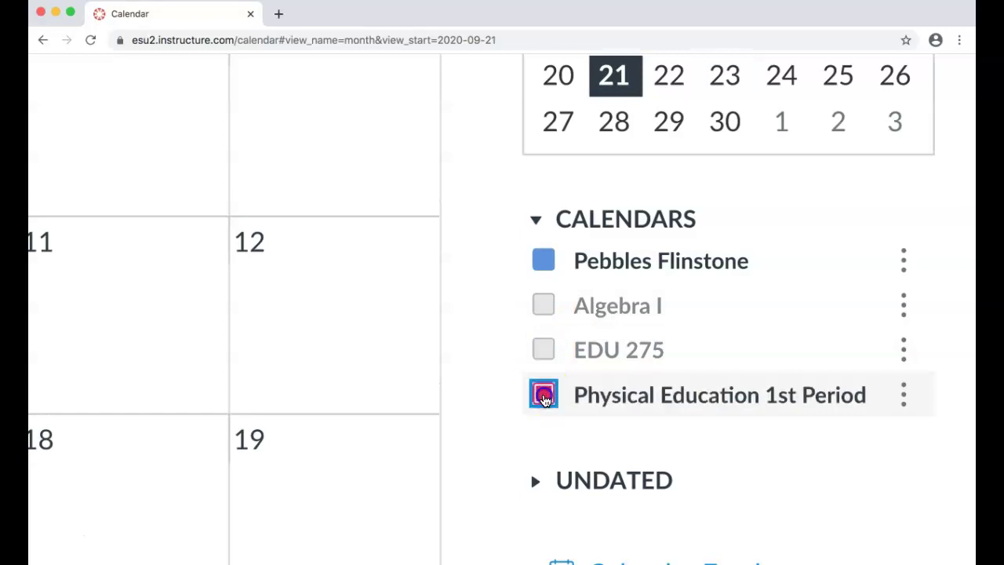
click(542, 347)
click(542, 305)
key(super+0)
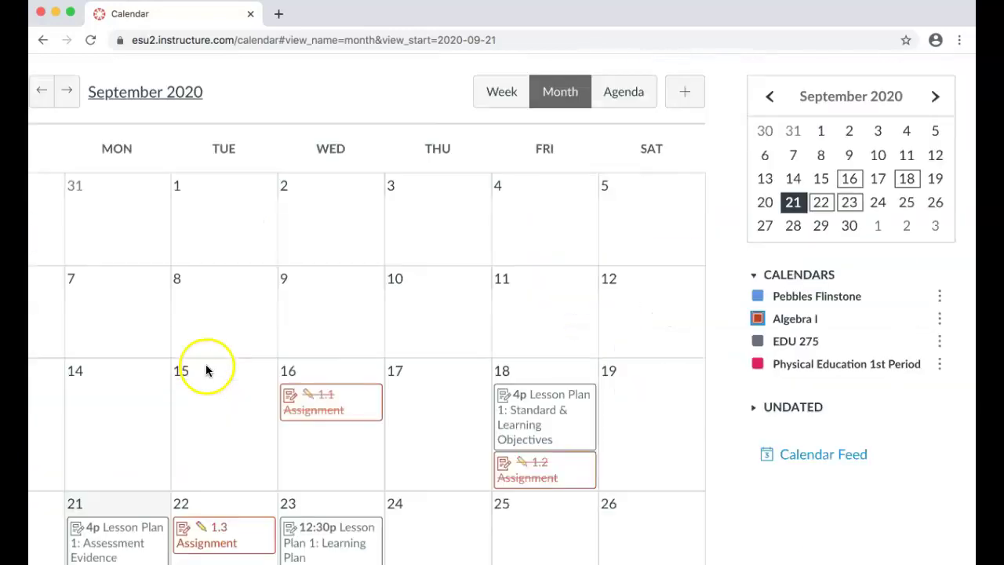
- View the student's upcoming items as an agenda and return to the month view
scroll(203, 314, down, 3)
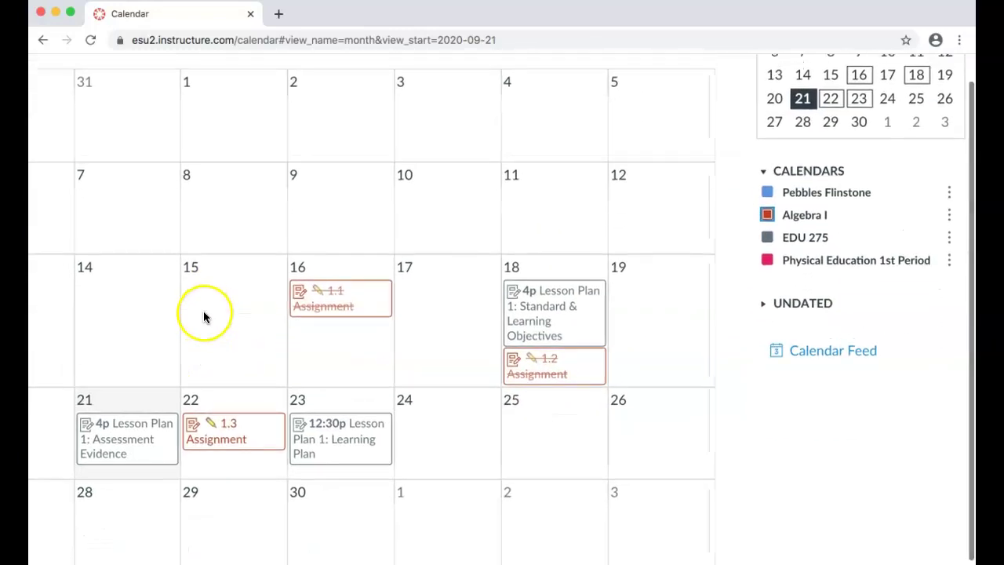
key(super+minus)
click(673, 75)
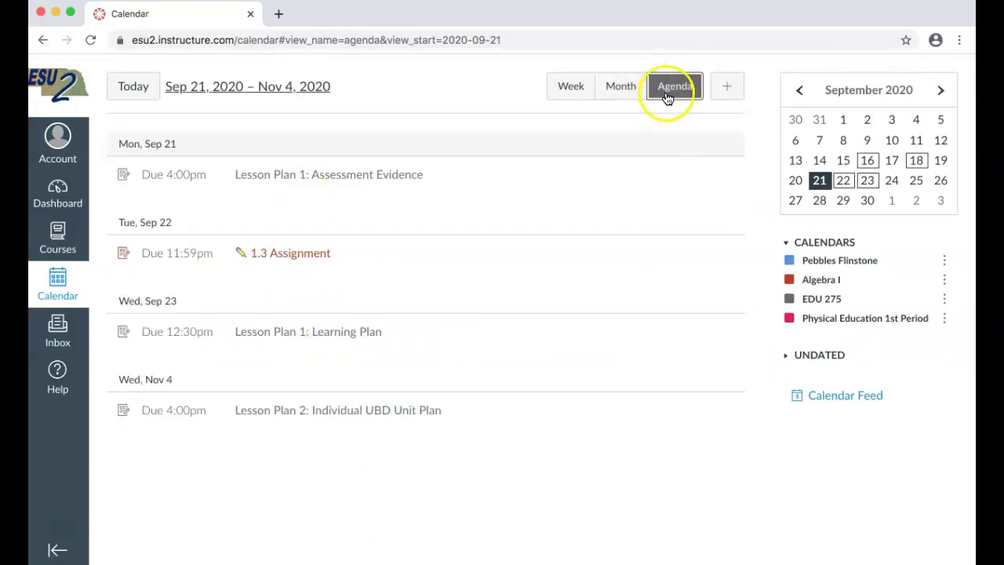
click(626, 87)
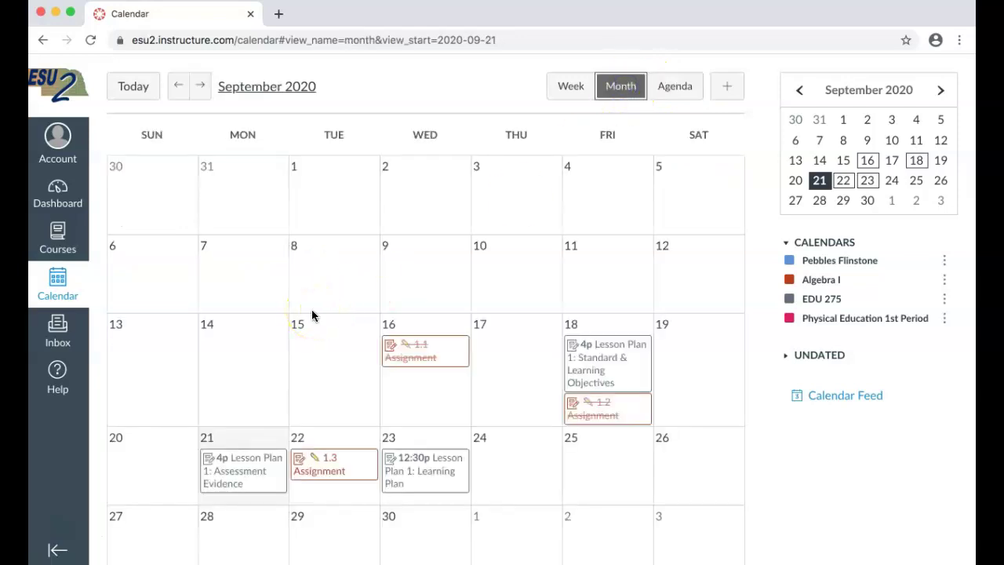
- Examine the student's September assignments, and view and close the details of Lesson Plan 1: Standard & Learning Objectives on September 18
scroll(317, 359, down, 2)
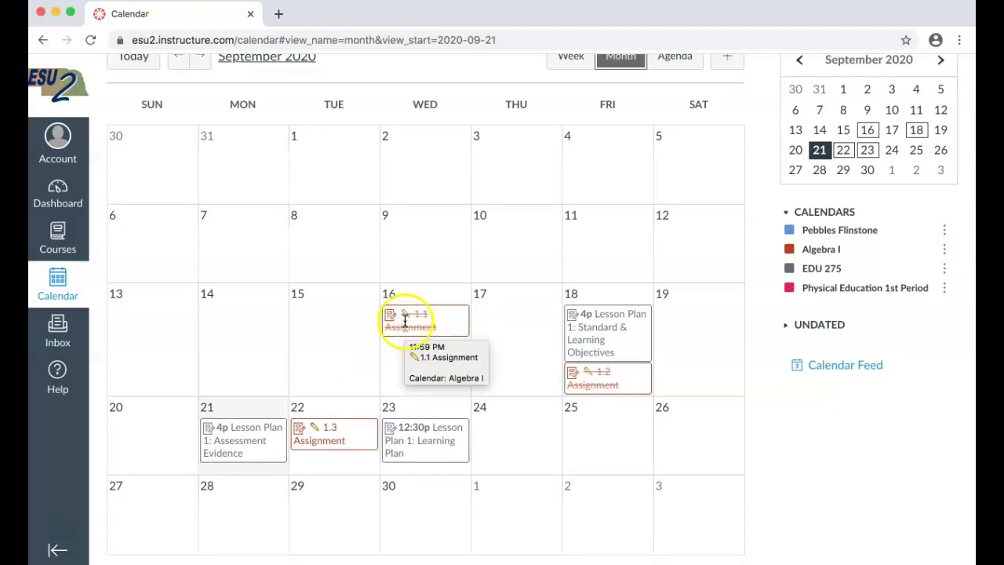
scroll(405, 325, up, 3)
scroll(404, 320, down, 3)
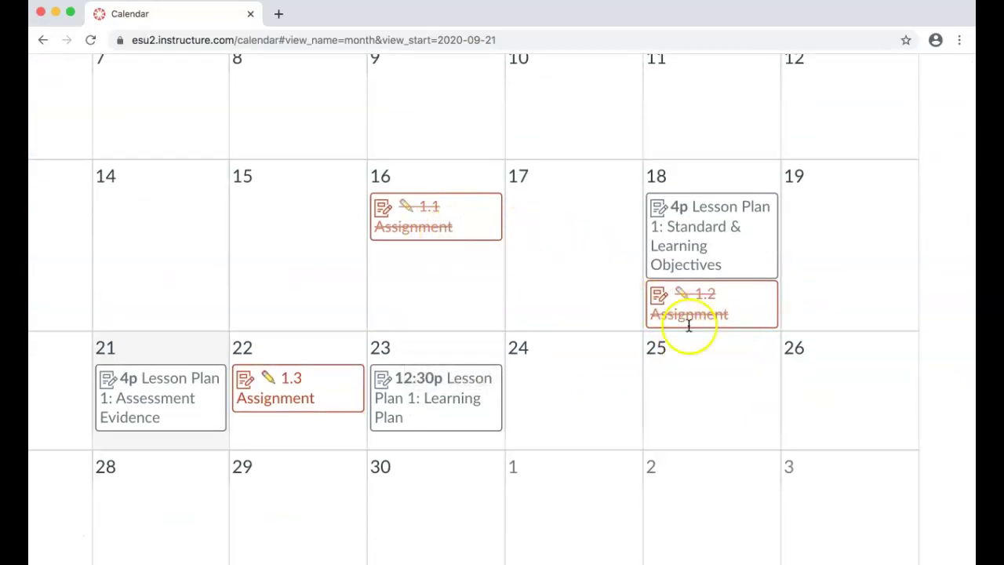
key(super+minus)
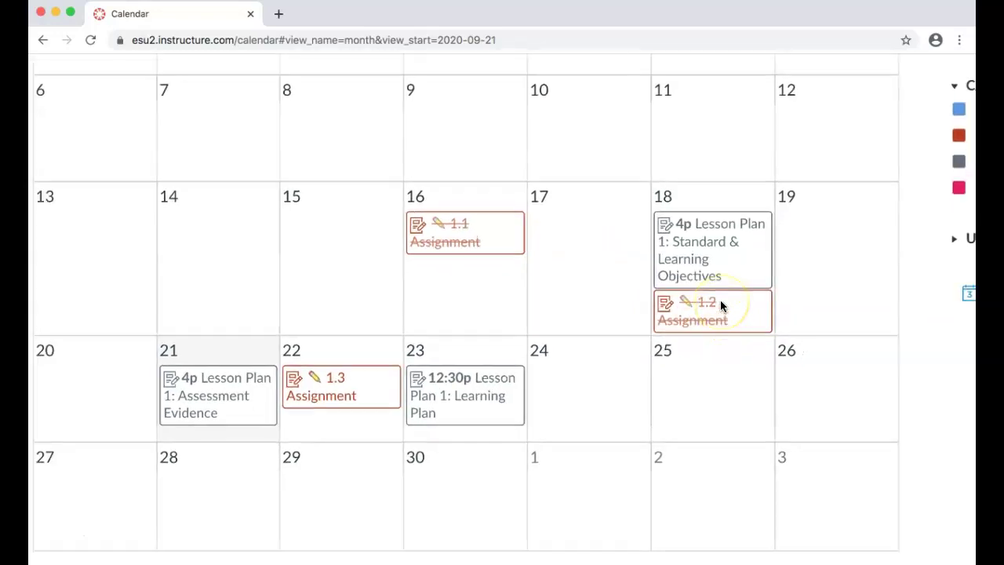
key(super+minus)
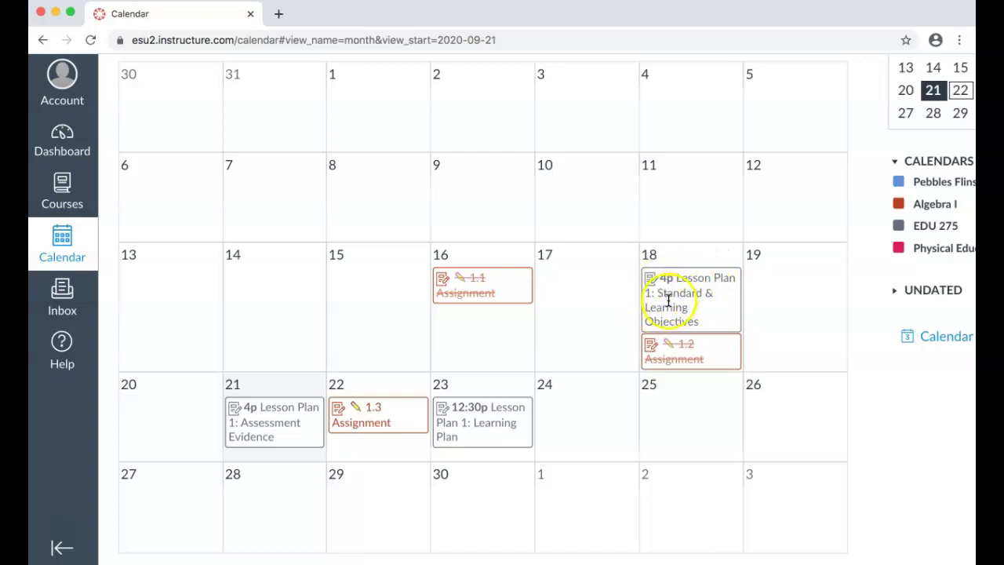
mouse_move(668, 300)
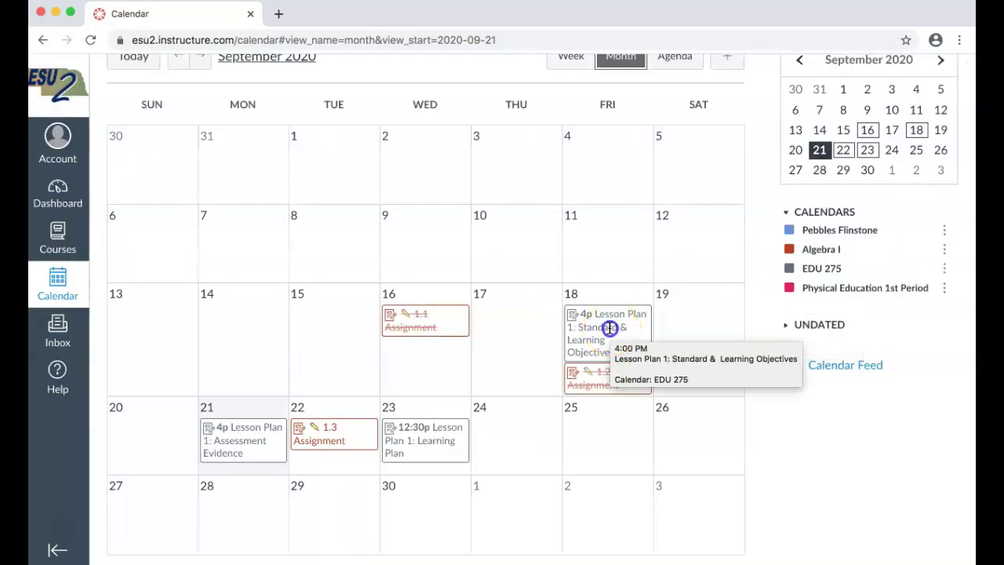
click(610, 328)
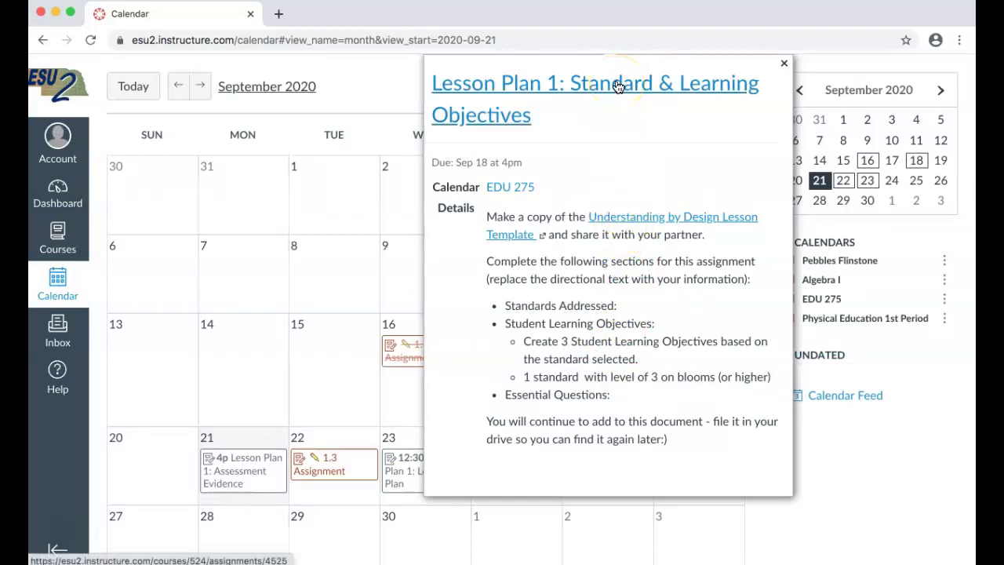
click(783, 63)
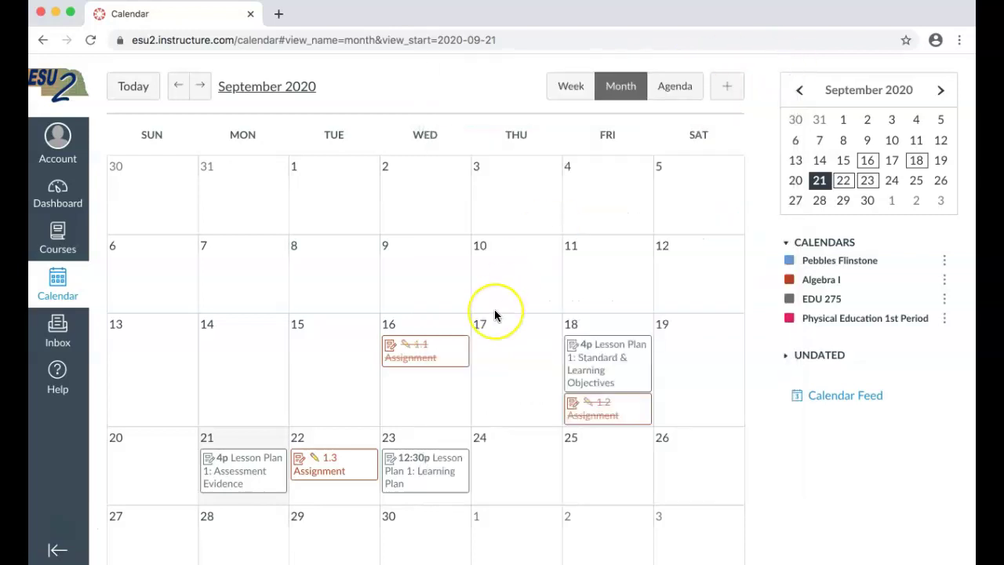